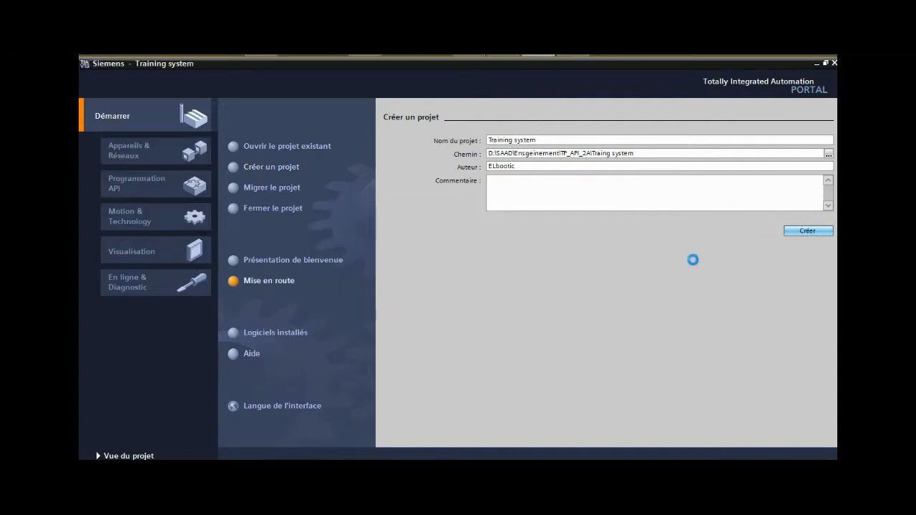
- Start adding a new device to the project and expand the SIMATIC S7-300 CPU list among the controllers
{"action": "left_click", "coordinate": [622, 239]}
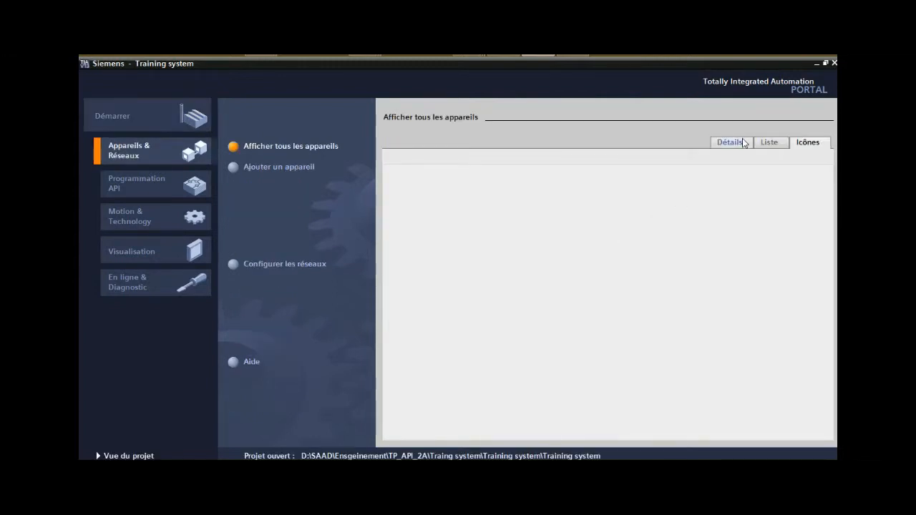
{"action": "left_click", "coordinate": [297, 167]}
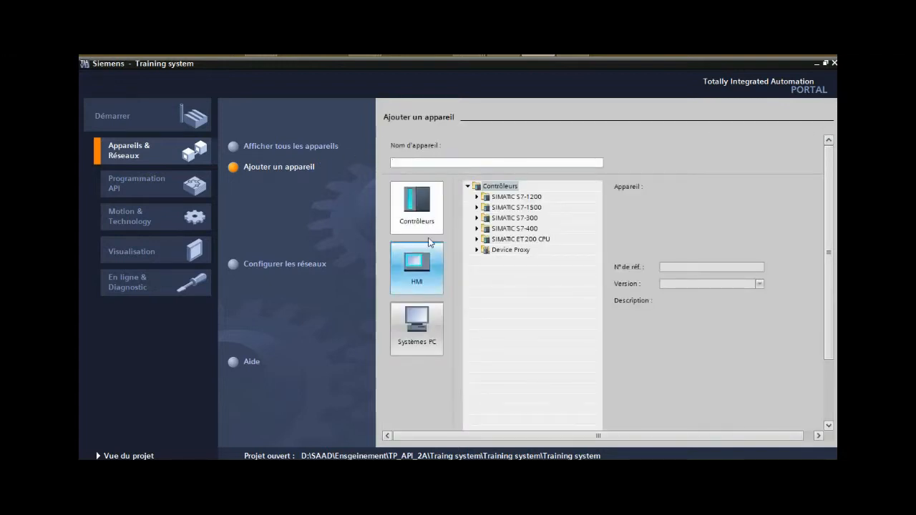
{"action": "left_click", "coordinate": [476, 218]}
{"action": "left_click", "coordinate": [486, 188]}
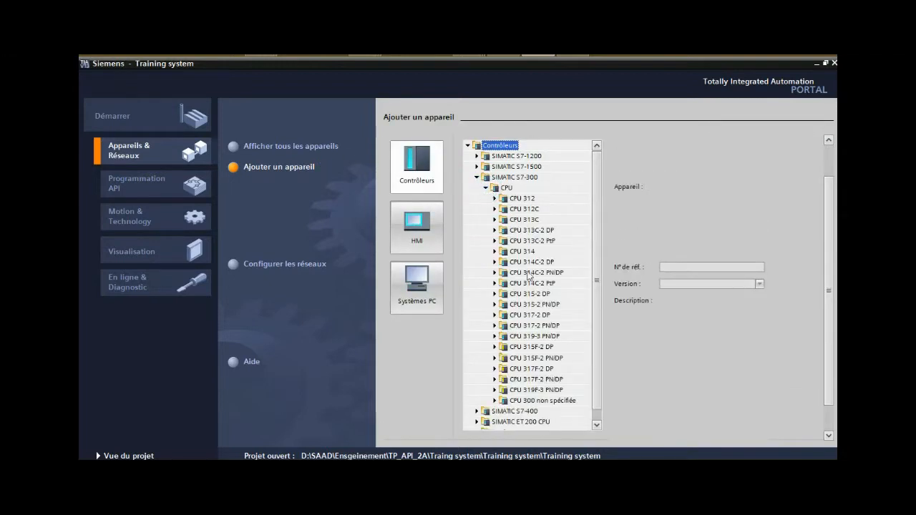
- Examine the order numbers offered for the CPU 315-2 DP, CPU 314C-2 DP, CPU 315F-2 DP and CPU 317F-2 DP
{"action": "left_click", "coordinate": [538, 295]}
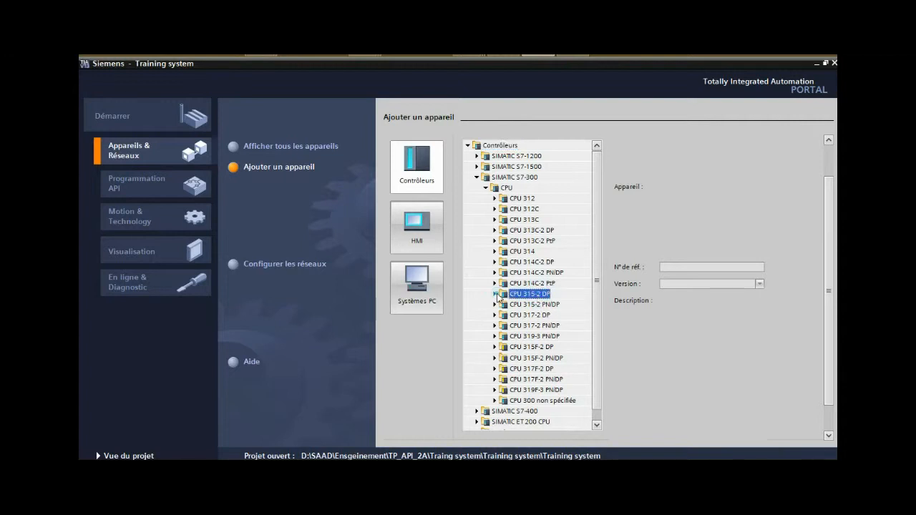
{"action": "left_click", "coordinate": [494, 295]}
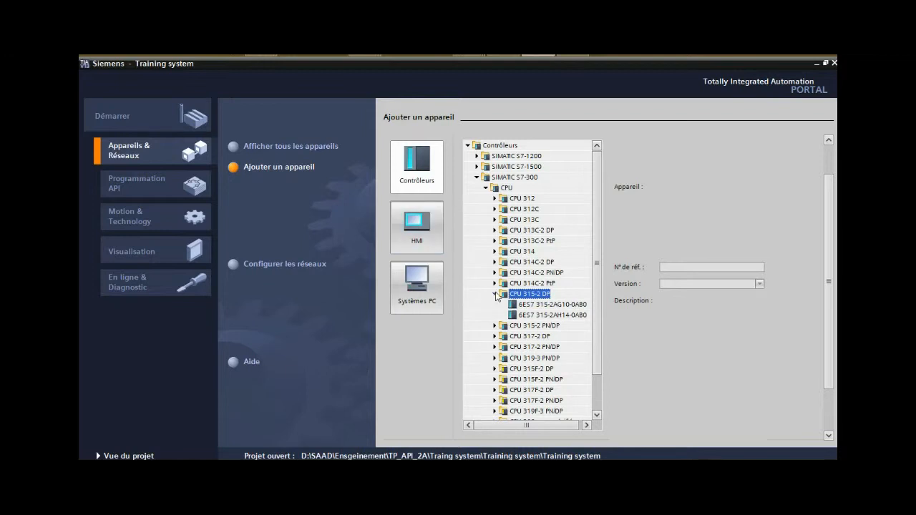
{"action": "left_click", "coordinate": [495, 293]}
{"action": "left_click", "coordinate": [494, 262]}
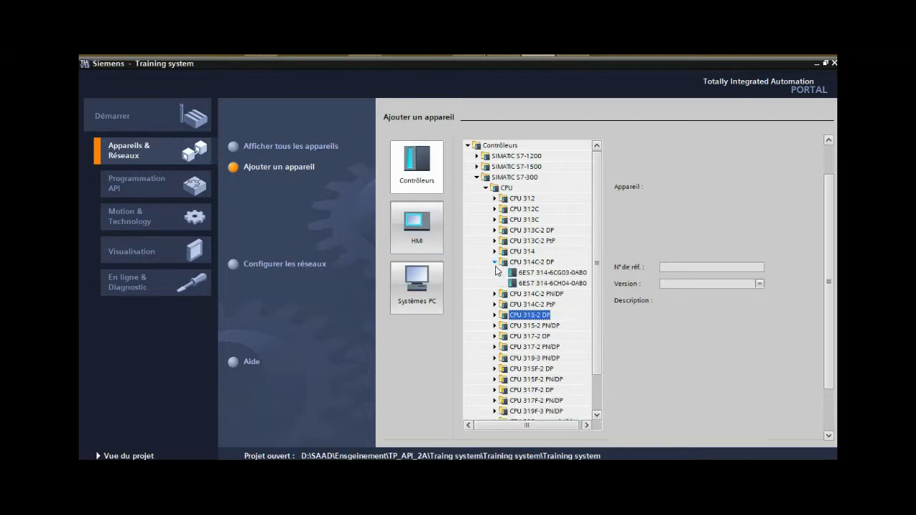
{"action": "left_click", "coordinate": [495, 262]}
{"action": "left_click", "coordinate": [495, 346]}
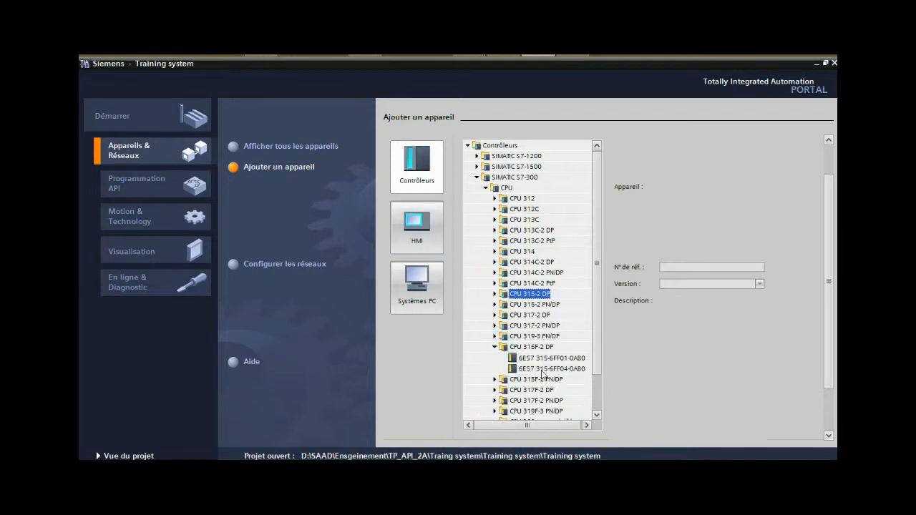
{"action": "left_click", "coordinate": [495, 389]}
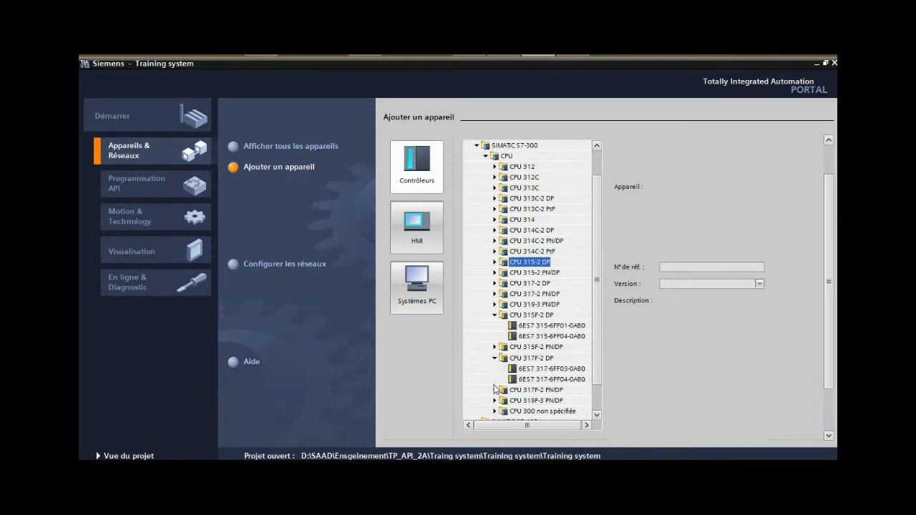
{"action": "left_click", "coordinate": [495, 315]}
- Add a CPU 315-2 PN/DP with order number 6ES7 315-2EH14-0AB0 and firmware version V3.2
{"action": "left_click", "coordinate": [495, 272]}
{"action": "left_click", "coordinate": [551, 294]}
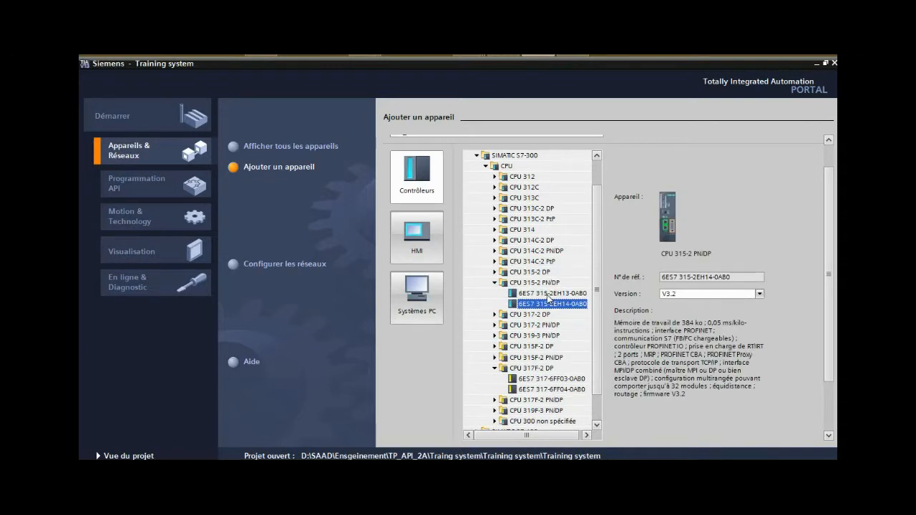
{"action": "left_click", "coordinate": [759, 294]}
{"action": "left_click", "coordinate": [759, 295]}
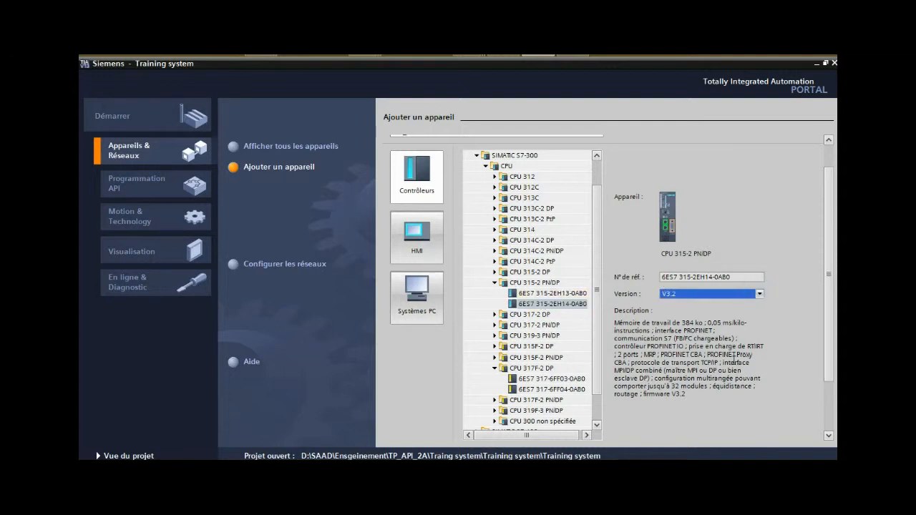
{"action": "scroll", "coordinate": [830, 322], "scroll_direction": "down", "scroll_amount": 1}
{"action": "left_click_drag", "start_coordinate": [836, 321], "coordinate": [837, 351]}
{"action": "left_click", "coordinate": [803, 433]}
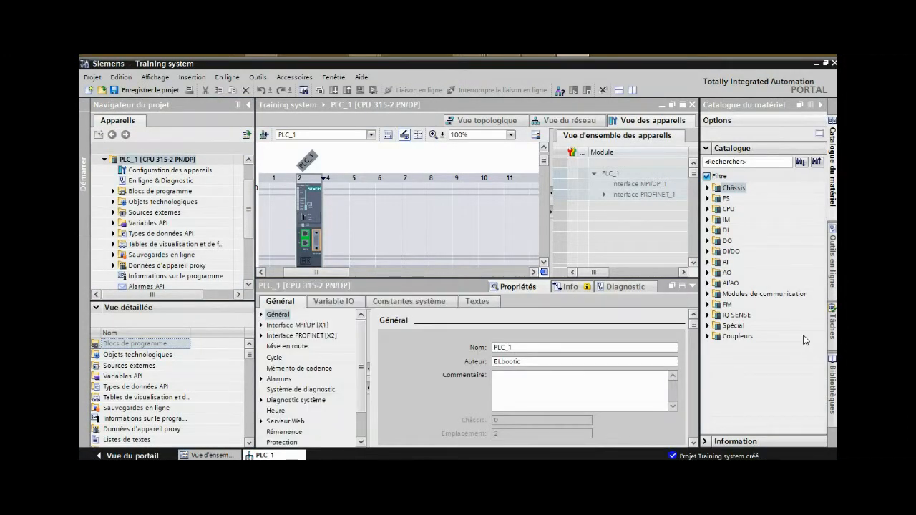
- Insert the digital input module DI 32x24VDC, 6ES7 321-1BL00-0AA0, into slot 4 of the rack
{"action": "left_click", "coordinate": [708, 230]}
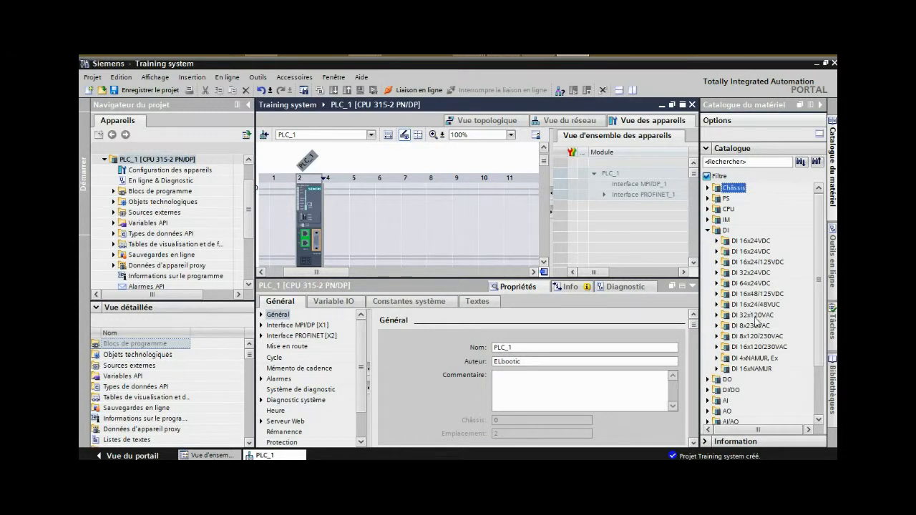
{"action": "left_click", "coordinate": [716, 273]}
{"action": "left_click", "coordinate": [752, 283]}
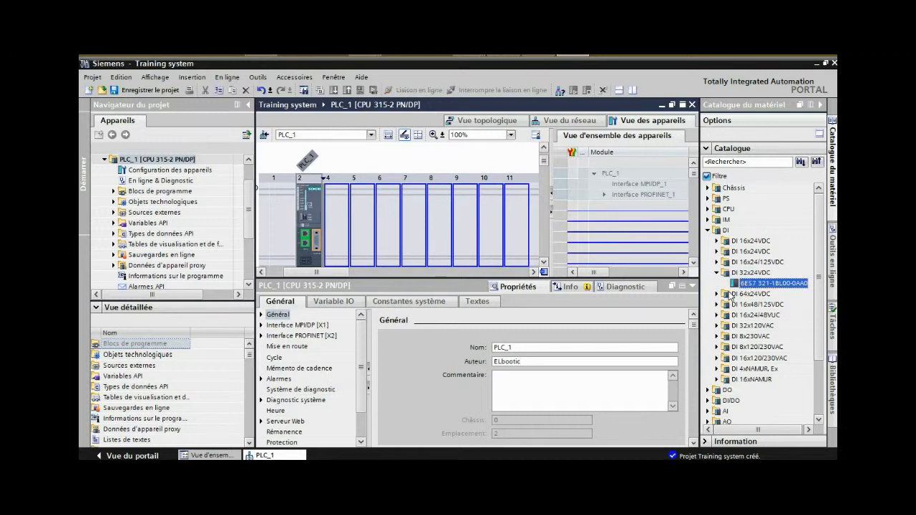
{"action": "left_click_drag", "start_coordinate": [759, 289], "coordinate": [337, 232]}
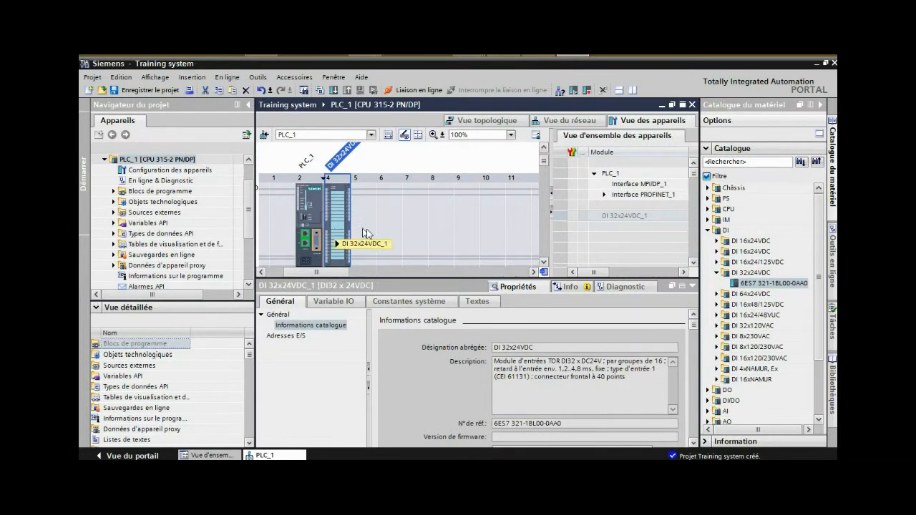
{"action": "left_click", "coordinate": [716, 273]}
{"action": "left_click", "coordinate": [707, 230]}
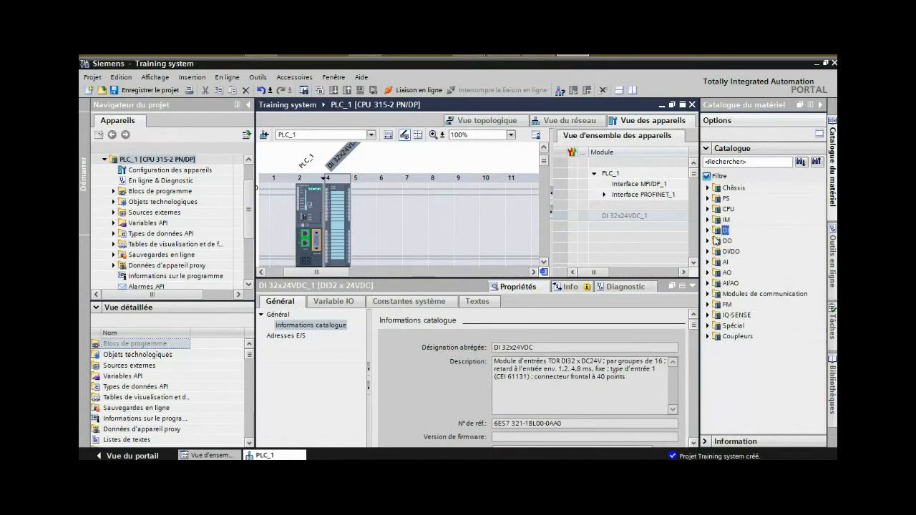
- Insert the digital output module DO 32x24VDC/0.5A, 6ES7 322-1BL00-0AA0, into slot 5 of the rack
{"action": "left_click", "coordinate": [708, 241]}
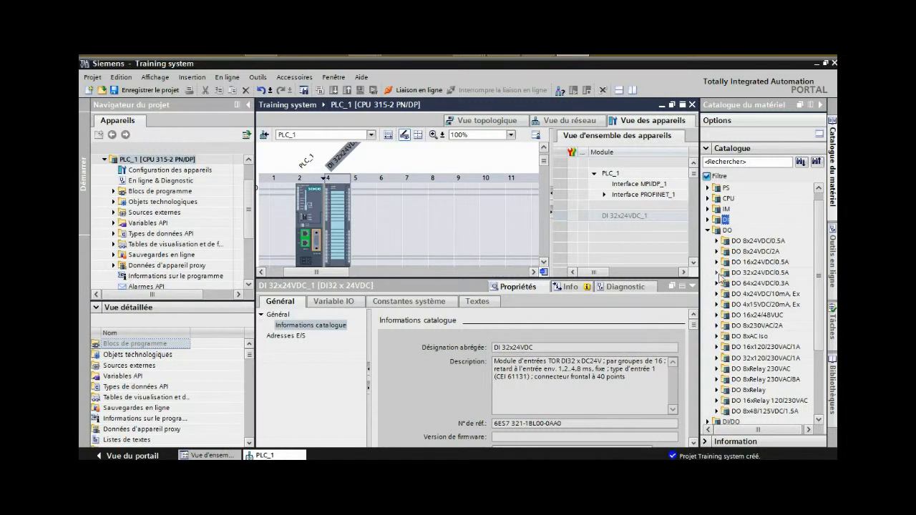
{"action": "left_click", "coordinate": [716, 273]}
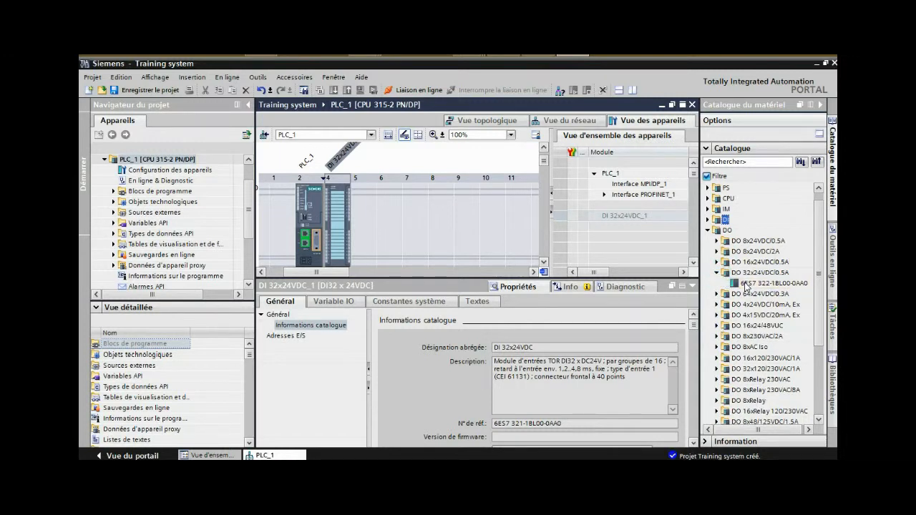
{"action": "left_click_drag", "start_coordinate": [747, 284], "coordinate": [364, 224]}
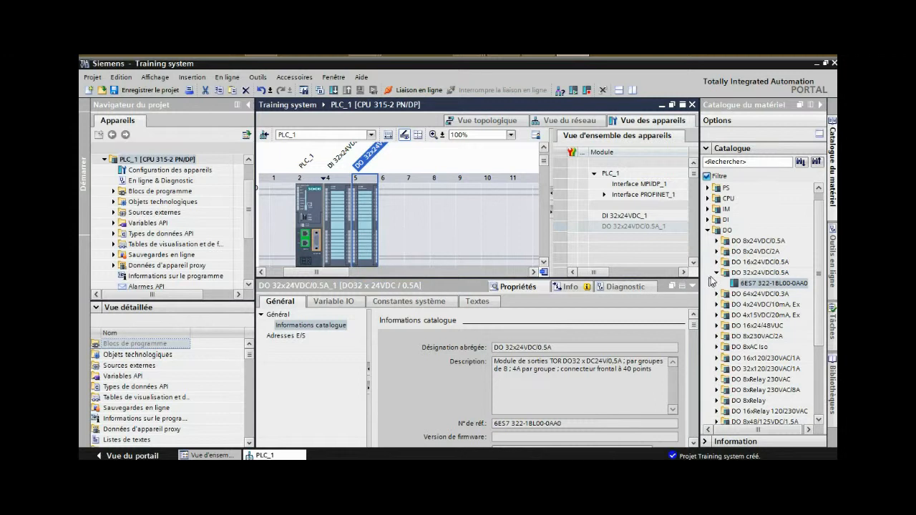
{"action": "left_click", "coordinate": [717, 273]}
{"action": "left_click", "coordinate": [708, 230]}
- Insert the mixed module DI 8/DO 8x24VDC/0.5A, 6ES7 323-1BH01-0AA0, into slot 6 of the rack
{"action": "left_click", "coordinate": [708, 252]}
{"action": "left_click", "coordinate": [717, 262]}
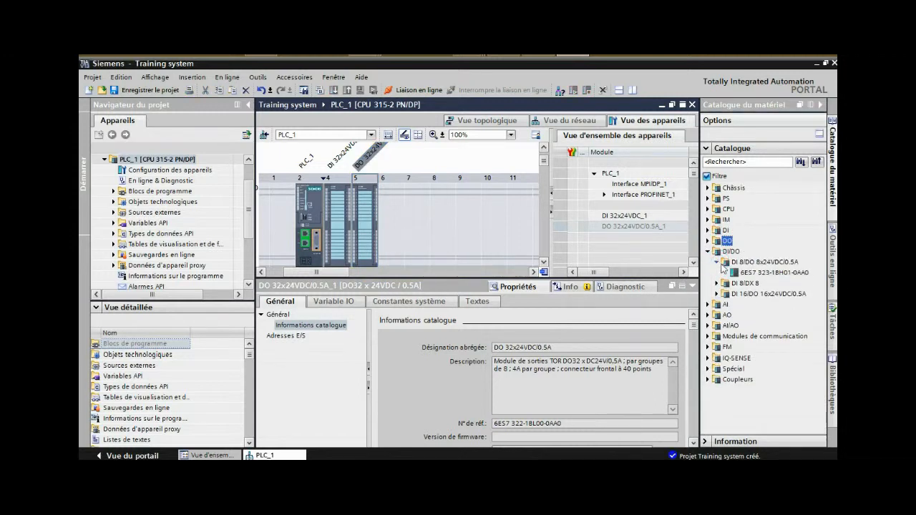
{"action": "left_click_drag", "start_coordinate": [751, 278], "coordinate": [392, 238]}
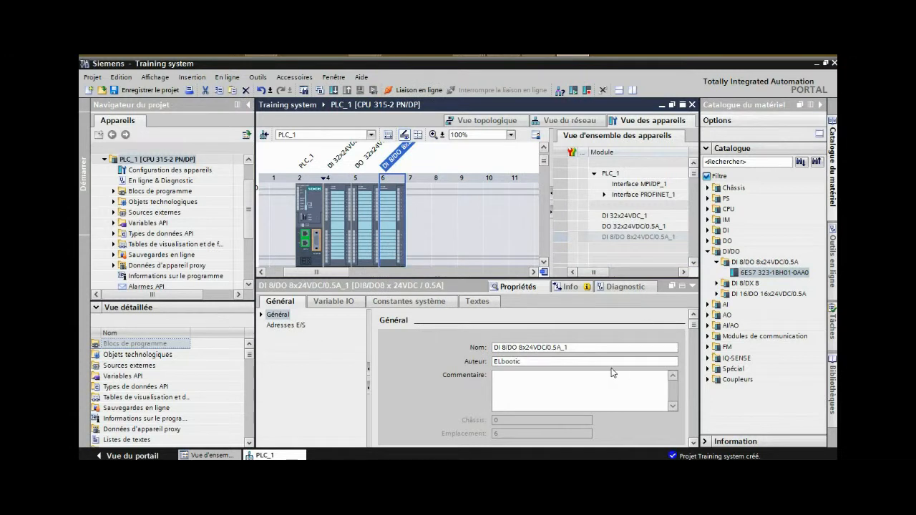
{"action": "left_click", "coordinate": [708, 251]}
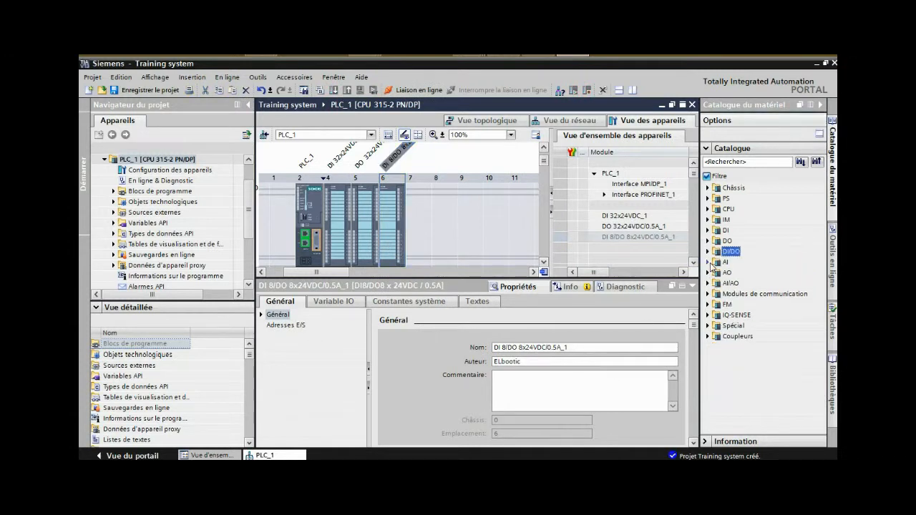
- Insert the analog input module AI 2x12BIT, 6ES7 331-7KB02-0AB0, into slot 7 of the rack
{"action": "left_click", "coordinate": [710, 263]}
{"action": "left_click", "coordinate": [718, 274]}
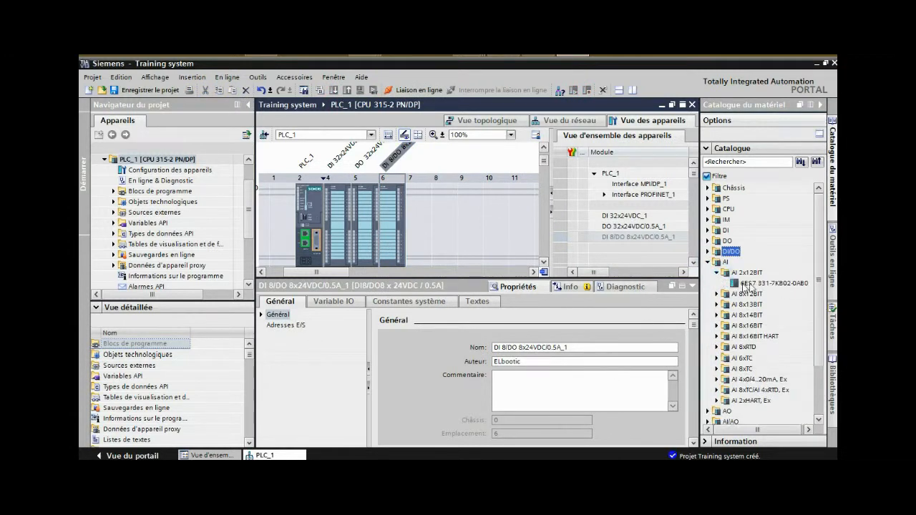
{"action": "left_click_drag", "start_coordinate": [764, 289], "coordinate": [427, 262]}
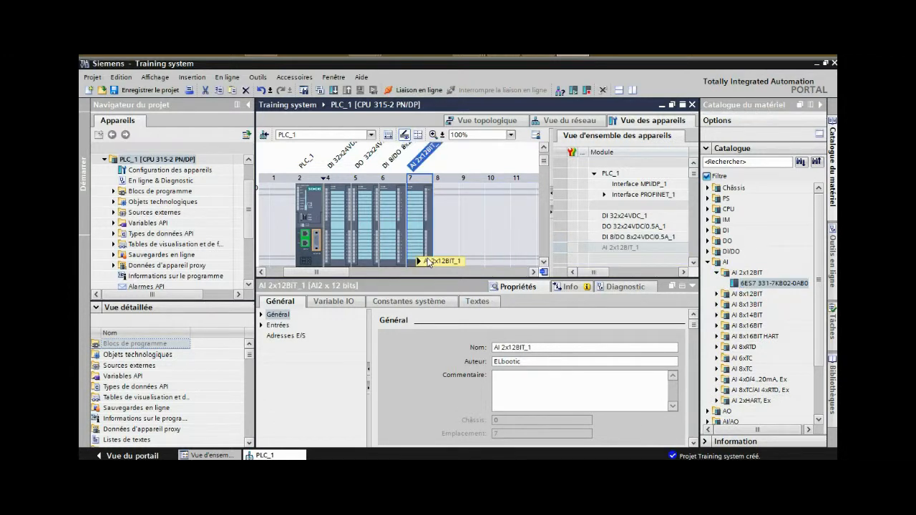
- Review the I/O variable addresses of the analog input, mixed, digital output and digital input modules
{"action": "left_click", "coordinate": [334, 301]}
{"action": "left_click", "coordinate": [391, 247]}
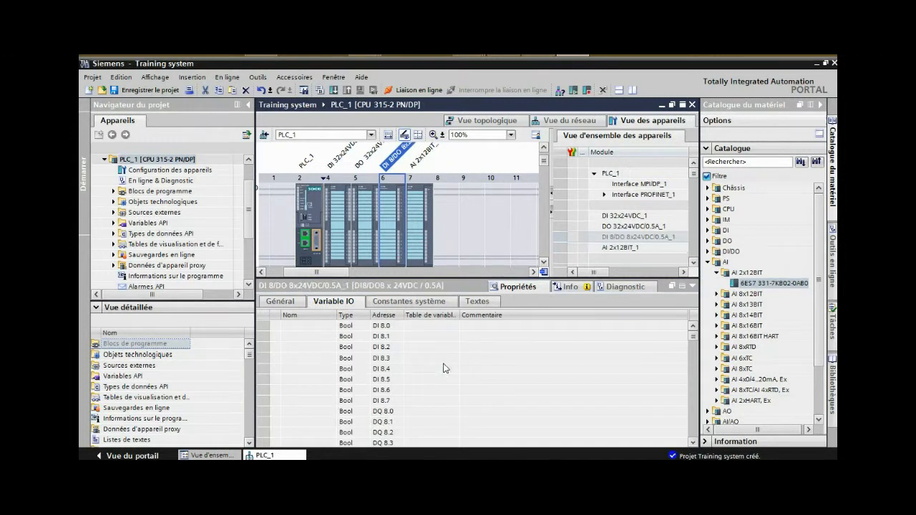
{"action": "left_click", "coordinate": [365, 244]}
{"action": "left_click", "coordinate": [441, 369]}
{"action": "scroll", "coordinate": [440, 369], "scroll_direction": "down", "scroll_amount": 9}
{"action": "left_click", "coordinate": [339, 240]}
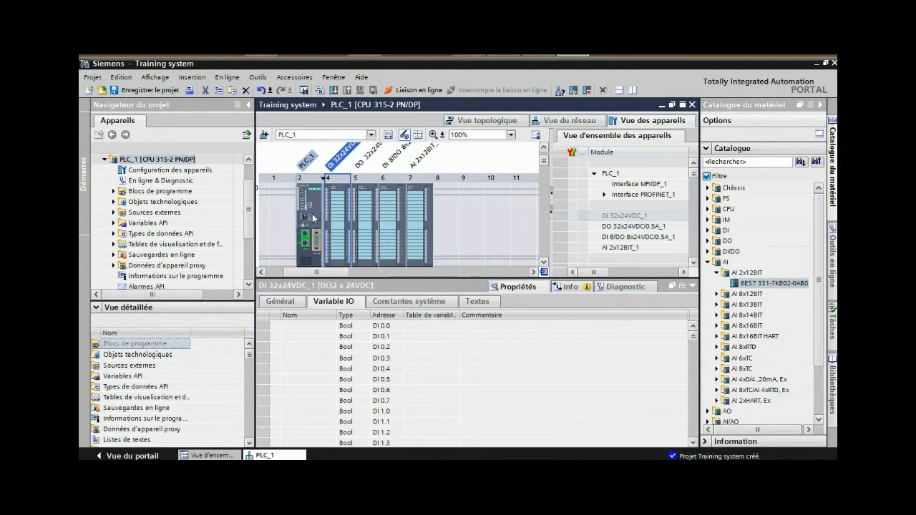
- Examine the CPU's general properties, including its catalogue information
{"action": "left_click", "coordinate": [312, 218]}
{"action": "left_click", "coordinate": [333, 301]}
{"action": "left_click", "coordinate": [280, 301]}
{"action": "scroll", "coordinate": [633, 413], "scroll_direction": "down", "scroll_amount": 2}
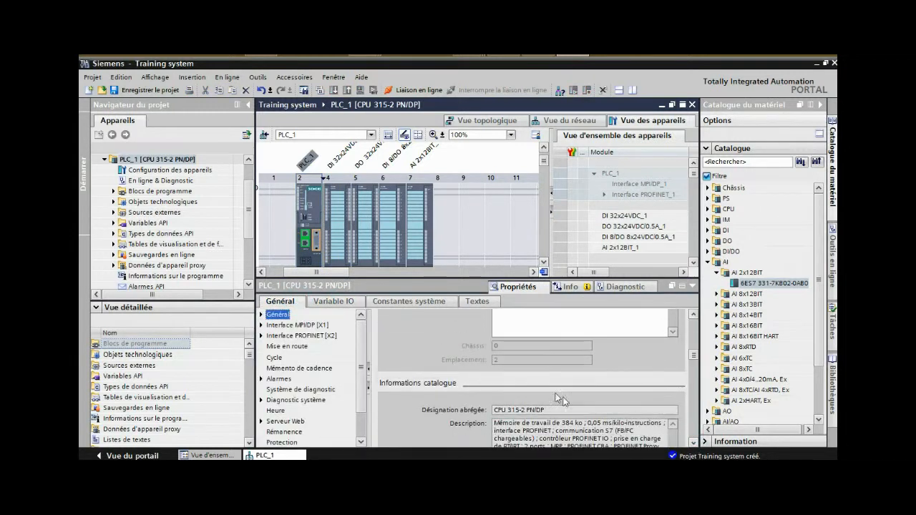
{"action": "scroll", "coordinate": [693, 443], "scroll_direction": "down", "scroll_amount": 5}
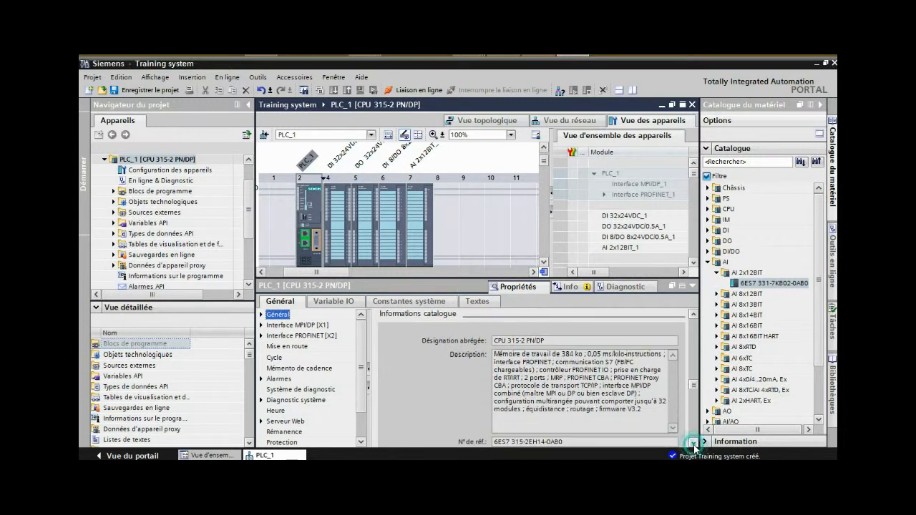
{"action": "scroll", "coordinate": [693, 442], "scroll_direction": "down", "scroll_amount": 6}
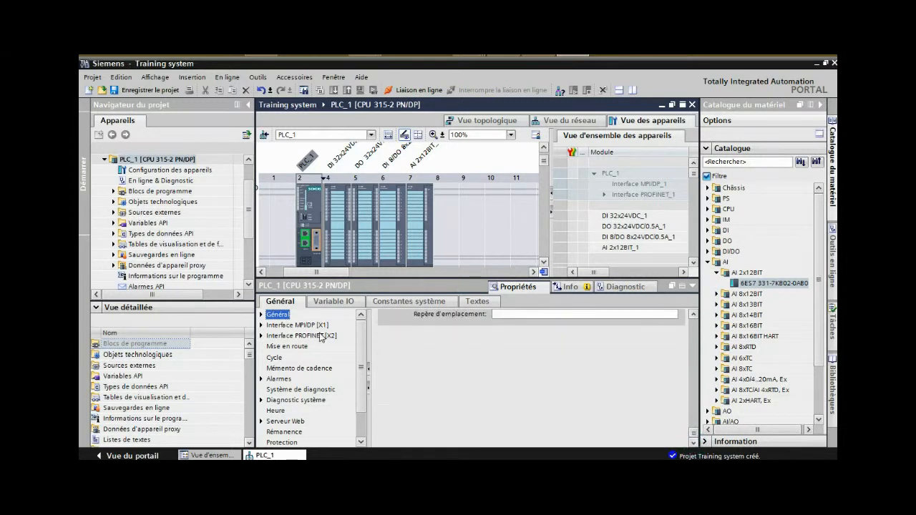
- Review the settings of the CPU's MPI/DP [X1] and PROFINET [X2] interfaces, including the IP address
{"action": "scroll", "coordinate": [693, 443], "scroll_direction": "down", "scroll_amount": 6}
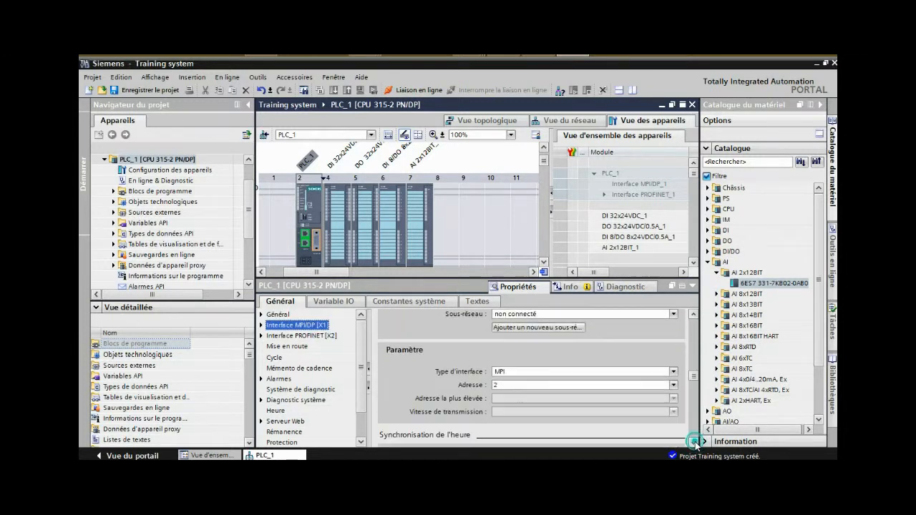
{"action": "scroll", "coordinate": [692, 443], "scroll_direction": "down", "scroll_amount": 3}
{"action": "left_click", "coordinate": [296, 336]}
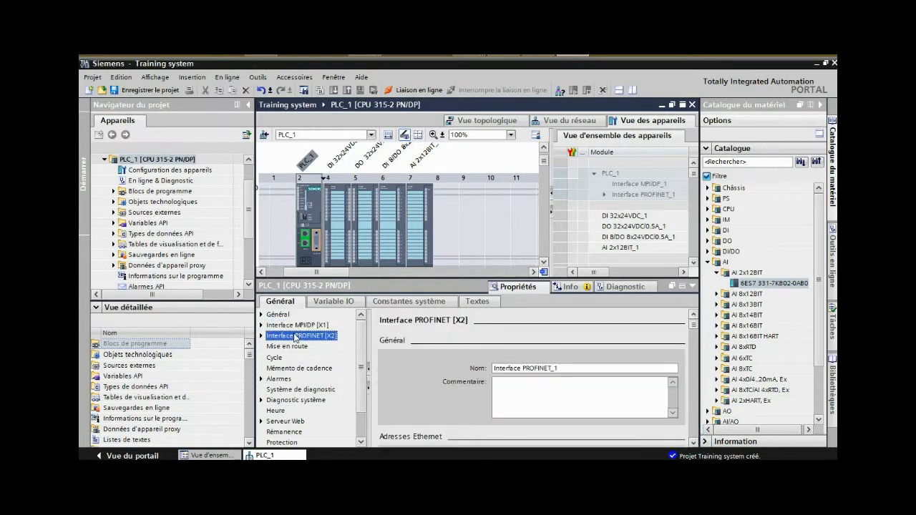
{"action": "scroll", "coordinate": [692, 444], "scroll_direction": "down", "scroll_amount": 8}
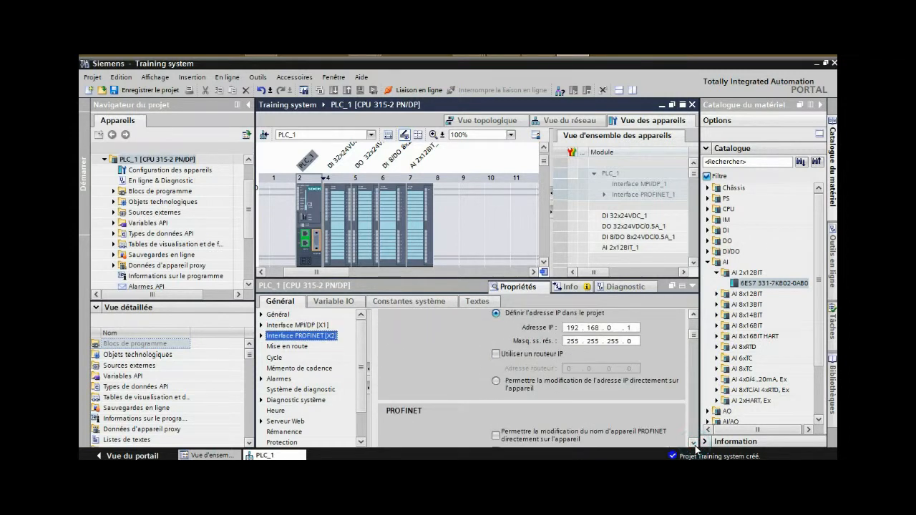
- Collapse the hardware catalogue and review the CPU's cycle settings
{"action": "left_click", "coordinate": [821, 104]}
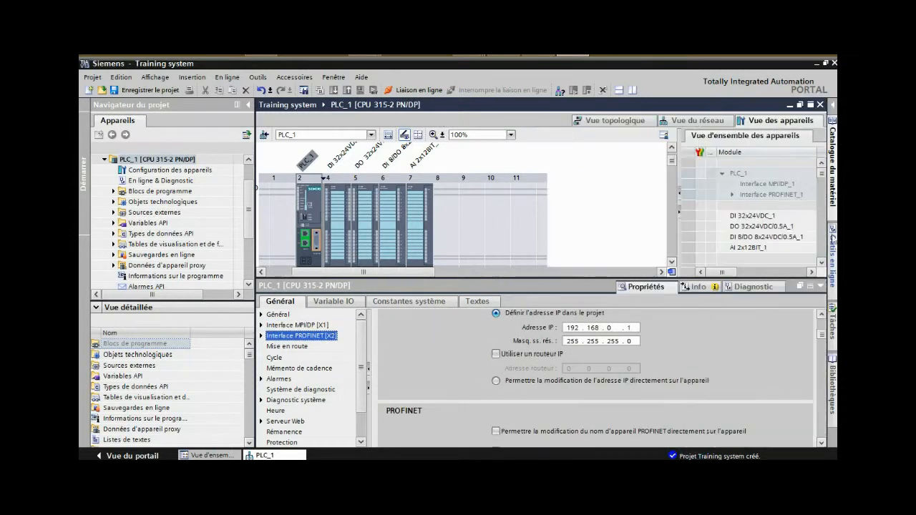
{"action": "left_click", "coordinate": [275, 357]}
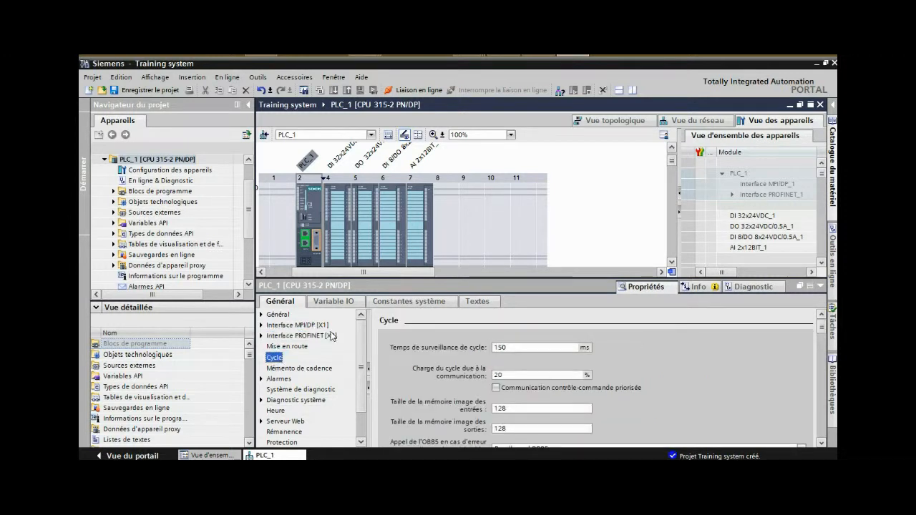
{"action": "left_click", "coordinate": [823, 444]}
{"action": "left_click", "coordinate": [823, 444]}
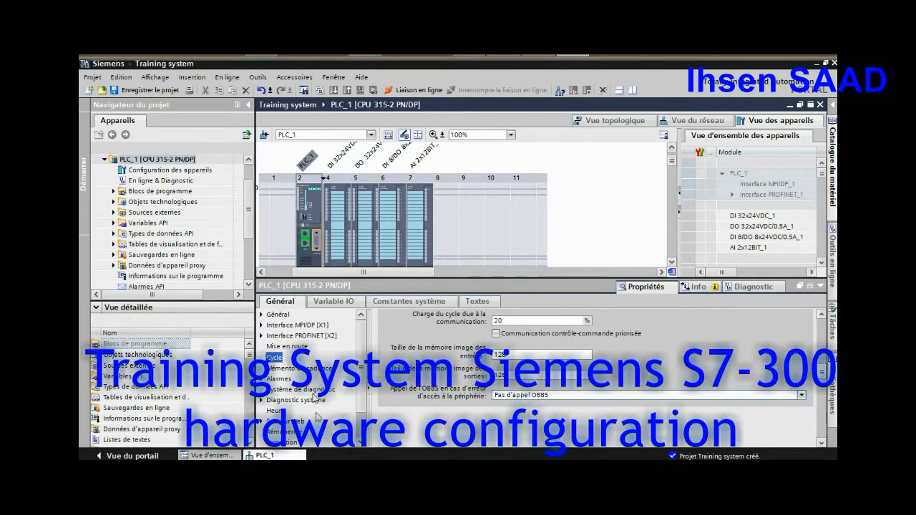
{"action": "left_click", "coordinate": [299, 368]}
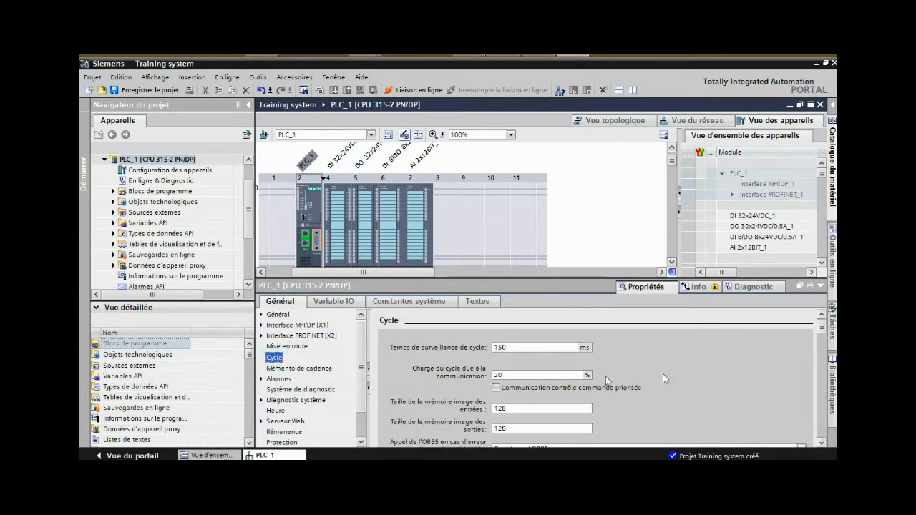
- Review the CPU's clock memory and diagnostic system settings
{"action": "left_click", "coordinate": [822, 443]}
{"action": "left_click", "coordinate": [285, 369]}
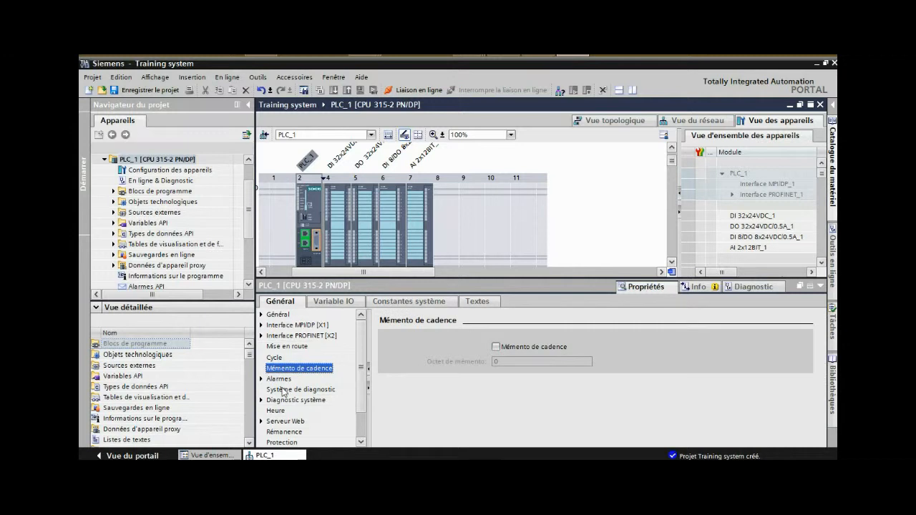
{"action": "left_click", "coordinate": [283, 390]}
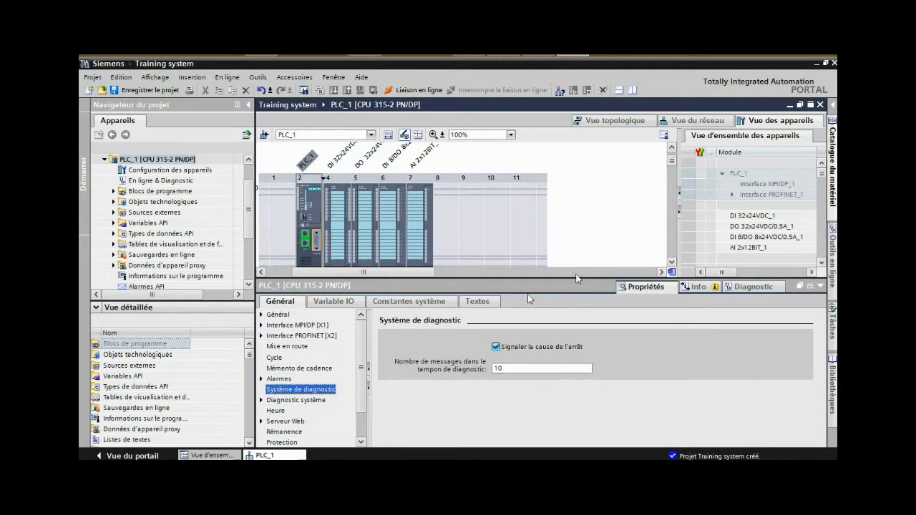
- Save the project and reopen the device configuration of PLC_1
{"action": "left_click", "coordinate": [134, 91]}
{"action": "left_click", "coordinate": [160, 157]}
{"action": "double_click", "coordinate": [163, 171]}
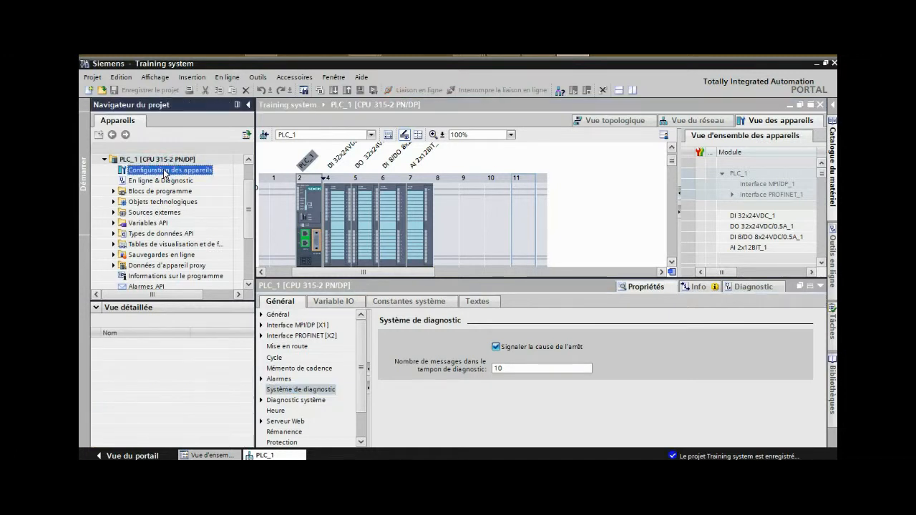
{"action": "left_click", "coordinate": [162, 191]}
{"action": "double_click", "coordinate": [163, 192]}
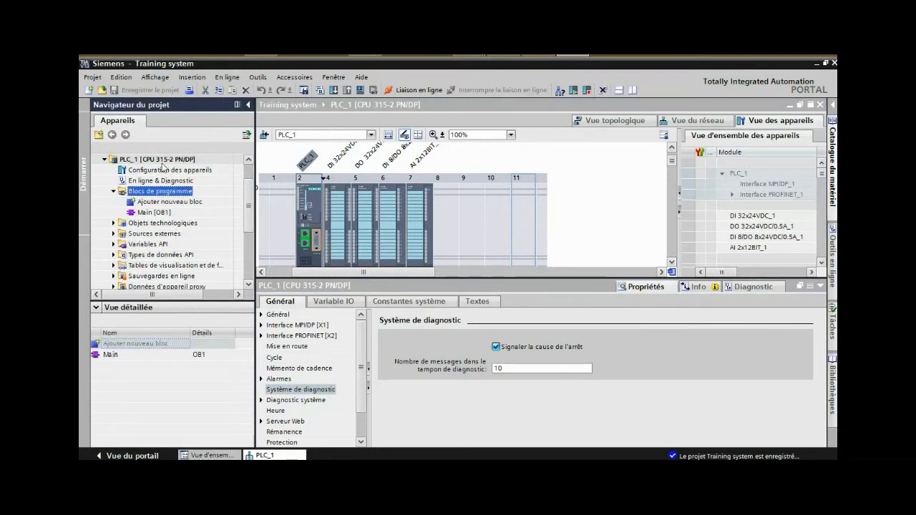
{"action": "left_click", "coordinate": [162, 160]}
{"action": "double_click", "coordinate": [163, 170]}
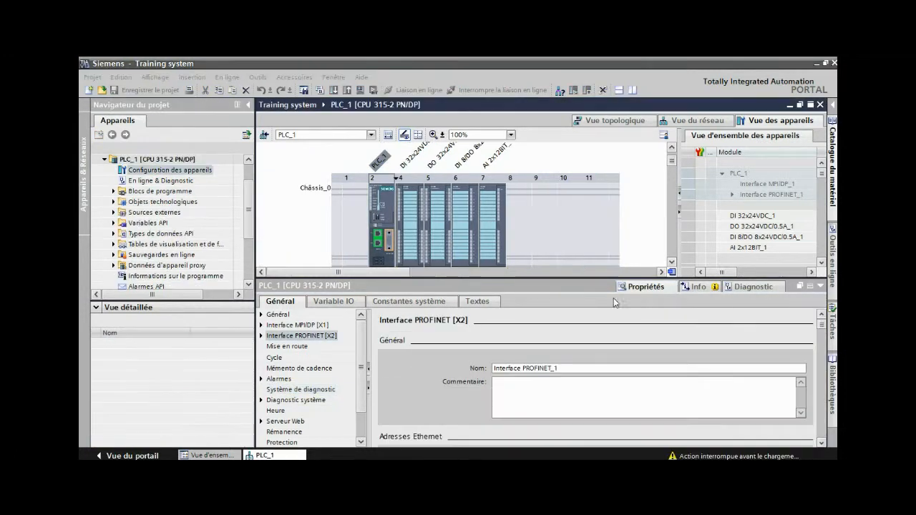
- Open the extended download for the CPU, choosing MPI mode and the PC Adapter USB A2 interface
{"action": "left_click", "coordinate": [332, 105]}
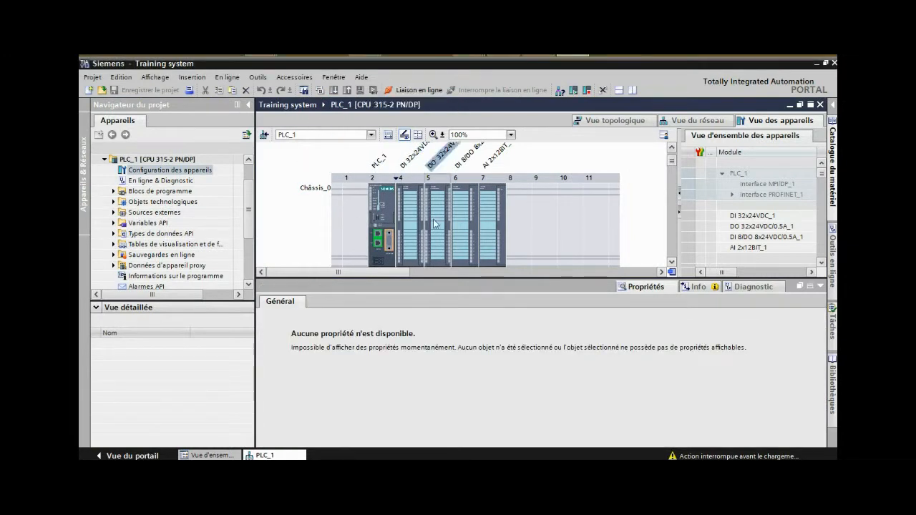
{"action": "left_click", "coordinate": [379, 209]}
{"action": "left_click", "coordinate": [334, 90]}
{"action": "left_click", "coordinate": [562, 176]}
{"action": "left_click", "coordinate": [560, 215]}
{"action": "left_click", "coordinate": [561, 189]}
{"action": "left_click", "coordinate": [557, 227]}
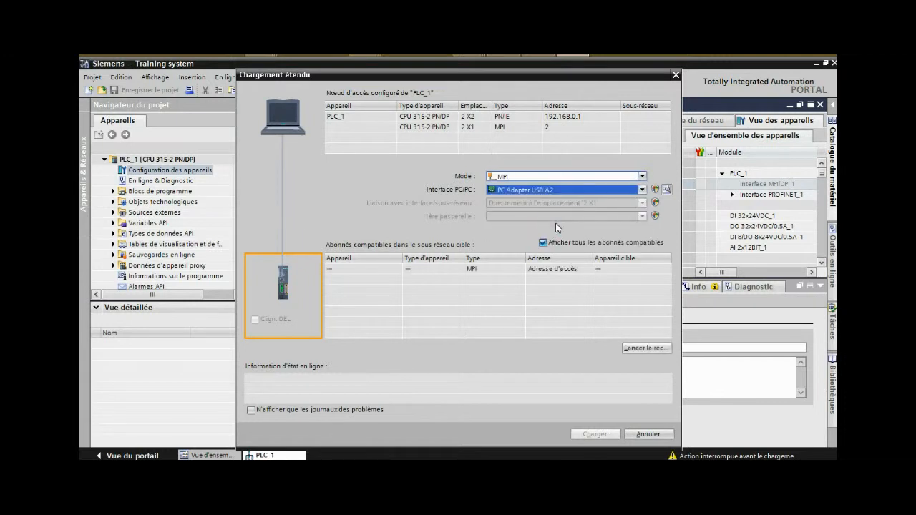
- Try to reach a device at MPI address 3 and search for compatible devices
{"action": "left_click", "coordinate": [562, 269]}
{"action": "type", "text": "3"}
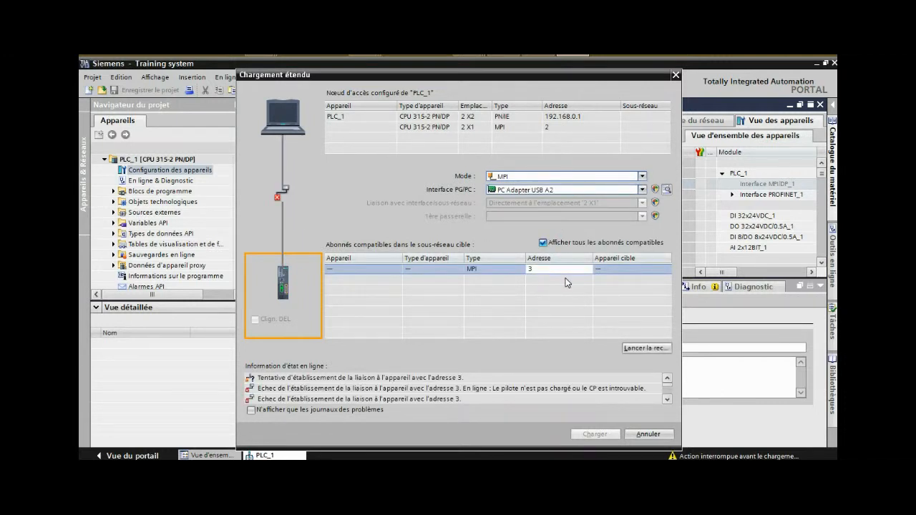
{"action": "left_click", "coordinate": [658, 349]}
{"action": "left_click", "coordinate": [522, 281]}
- Connect through the PC Adapter interface at MPI address 3 and load the configuration and software into PLC_1
{"action": "left_click", "coordinate": [600, 190]}
{"action": "left_click", "coordinate": [600, 221]}
{"action": "left_click", "coordinate": [557, 269]}
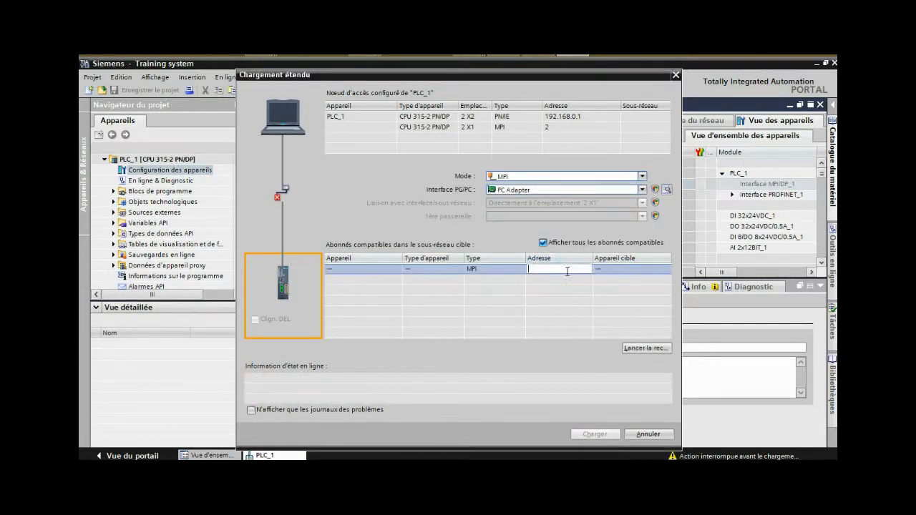
{"action": "key", "text": "Return"}
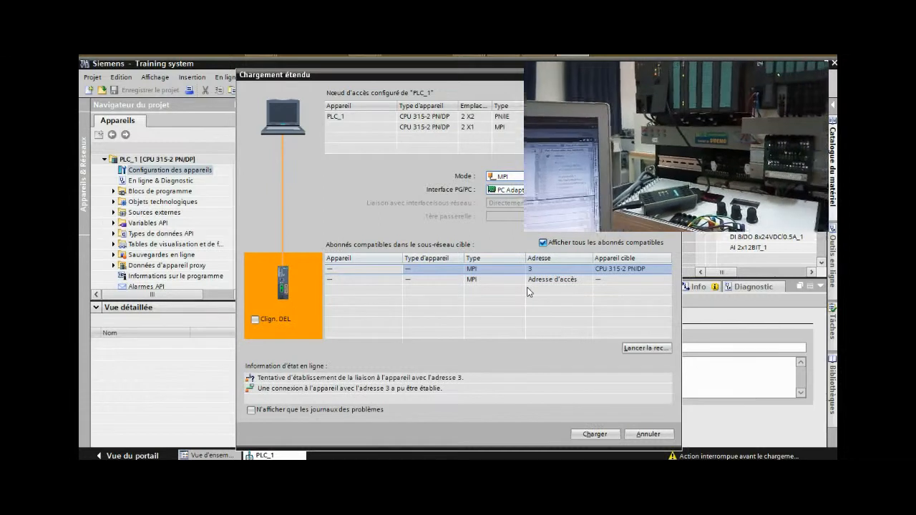
{"action": "left_click", "coordinate": [602, 435]}
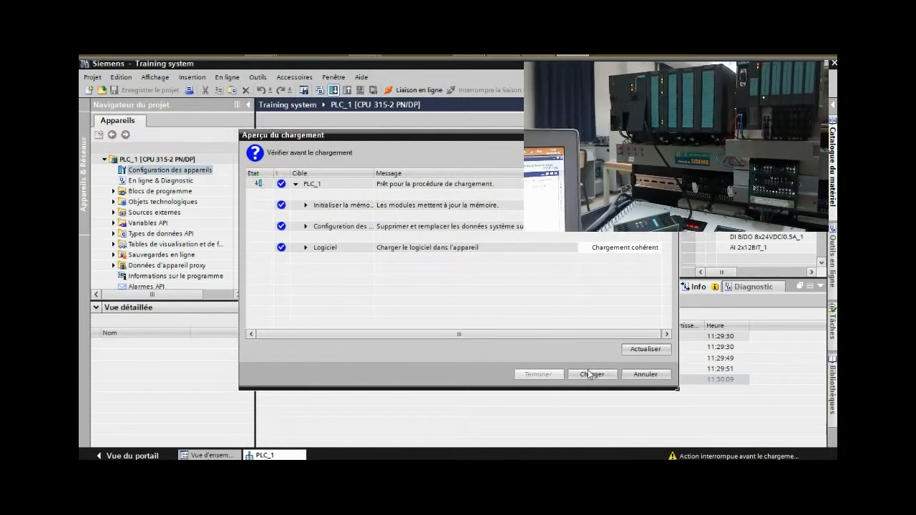
{"action": "left_click", "coordinate": [591, 376]}
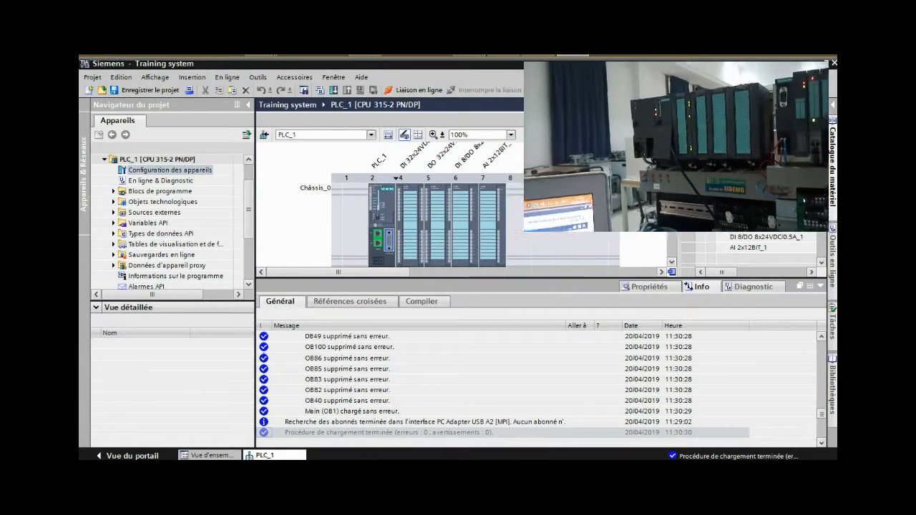
- Open Main [OB1] and preview its download to the device, cancelling before anything is loaded
{"action": "left_click", "coordinate": [147, 223]}
{"action": "double_click", "coordinate": [154, 192]}
{"action": "left_click", "coordinate": [154, 212]}
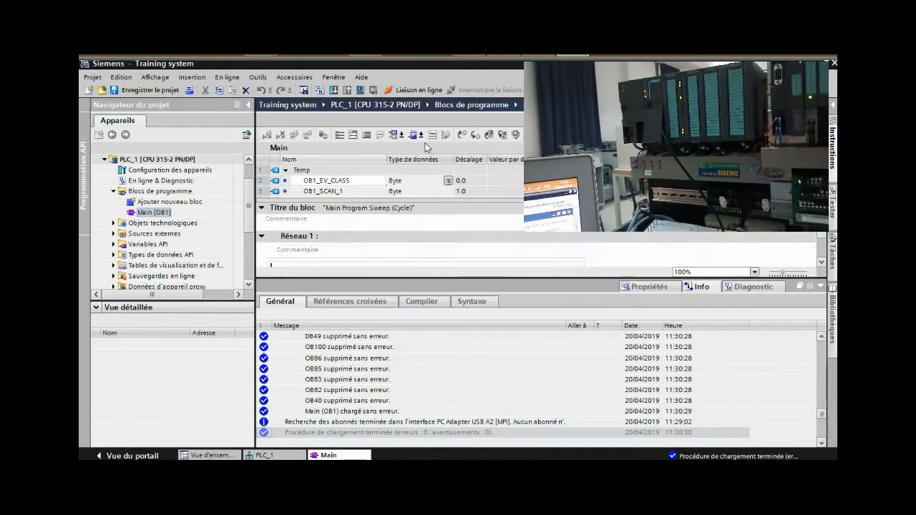
{"action": "left_click", "coordinate": [332, 89]}
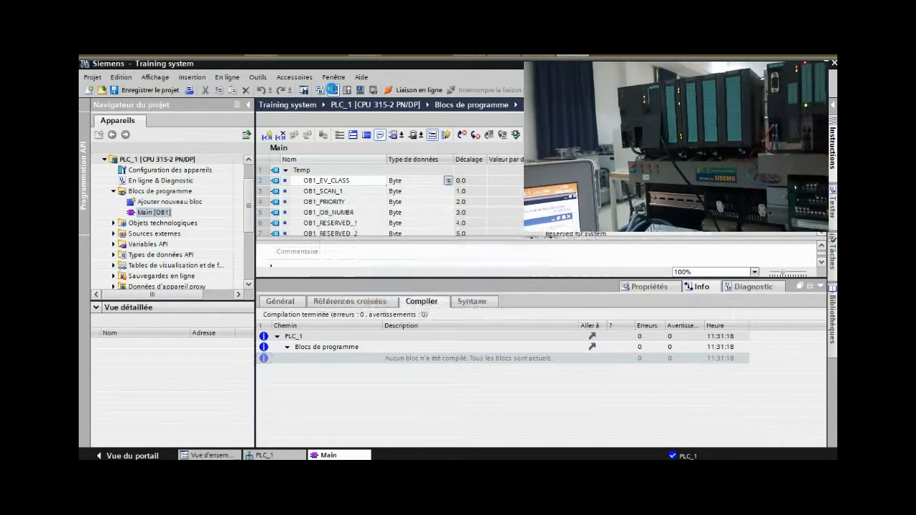
{"action": "left_click", "coordinate": [645, 374]}
- Preview the download of the CPU from the device configuration, cancelling before anything is loaded
{"action": "double_click", "coordinate": [170, 170]}
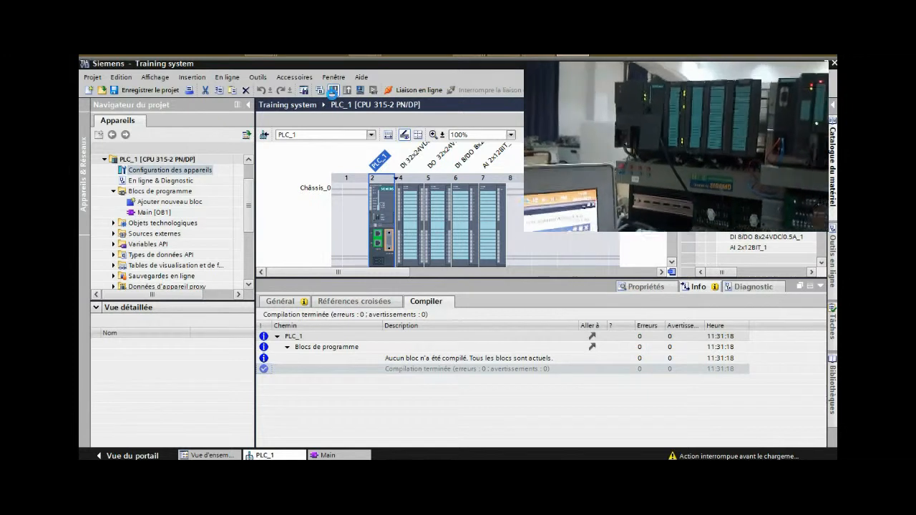
{"action": "left_click", "coordinate": [333, 91]}
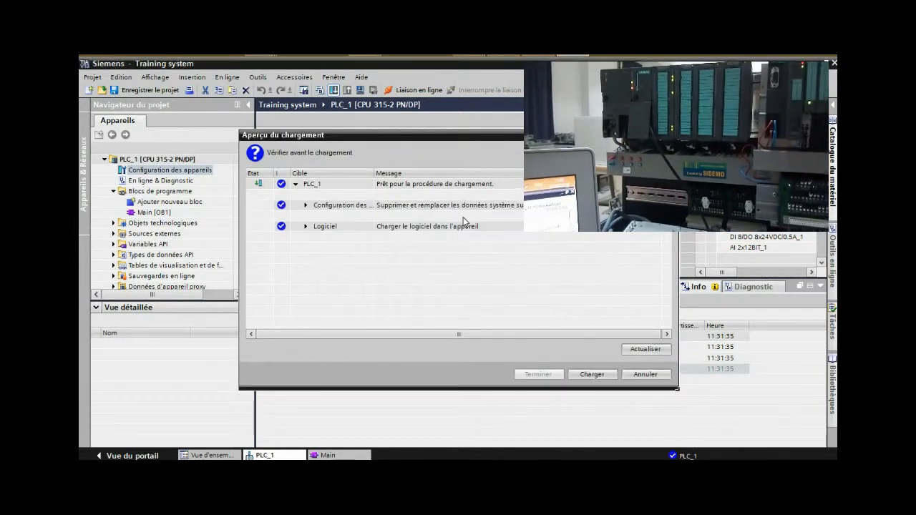
{"action": "left_click", "coordinate": [645, 374]}
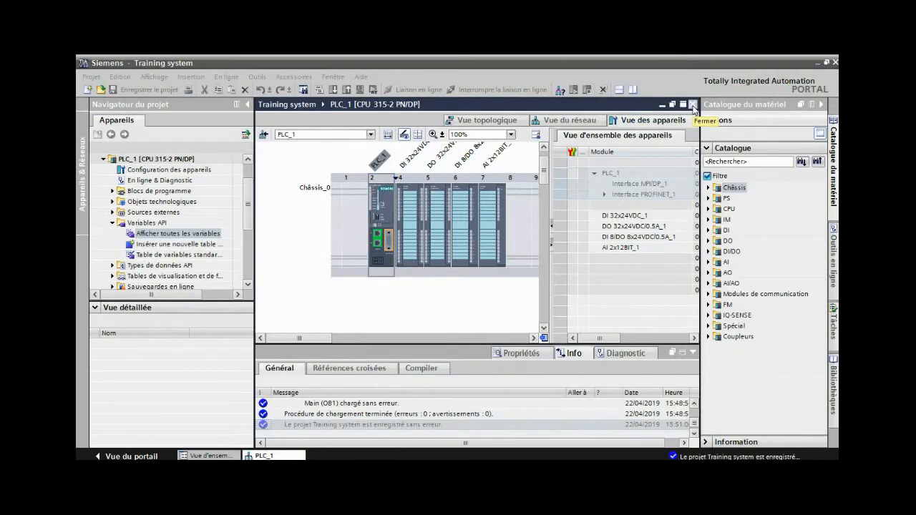
- Close the device configuration editor and open the Main [OB1] block
{"action": "left_click", "coordinate": [693, 105]}
{"action": "left_click", "coordinate": [114, 224]}
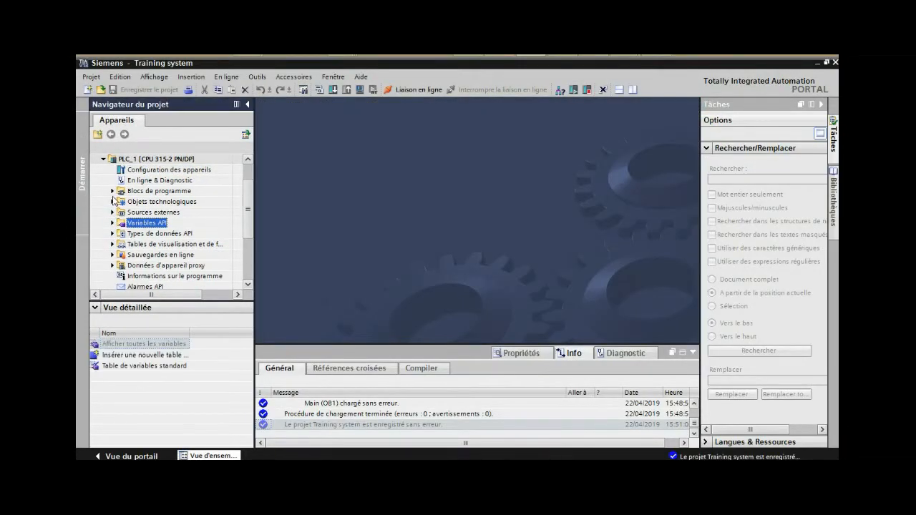
{"action": "left_click", "coordinate": [112, 191]}
{"action": "double_click", "coordinate": [152, 212]}
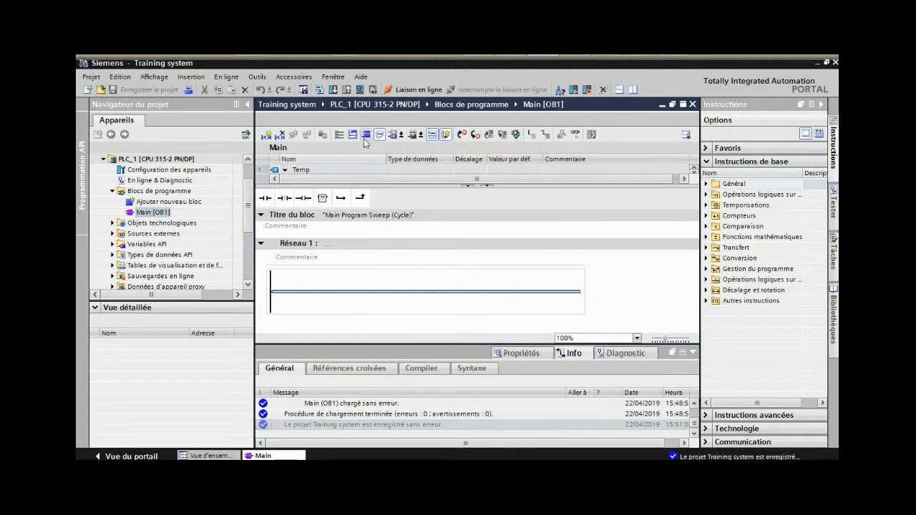
- Program network 1 with a normally open contact at I0.0 driving a coil at Q4.0
{"action": "left_click", "coordinate": [269, 205]}
{"action": "left_click", "coordinate": [302, 197]}
{"action": "left_click", "coordinate": [302, 280]}
{"action": "left_click", "coordinate": [302, 280]}
{"action": "type", "text": "i0.0"}
{"action": "key", "text": "Return"}
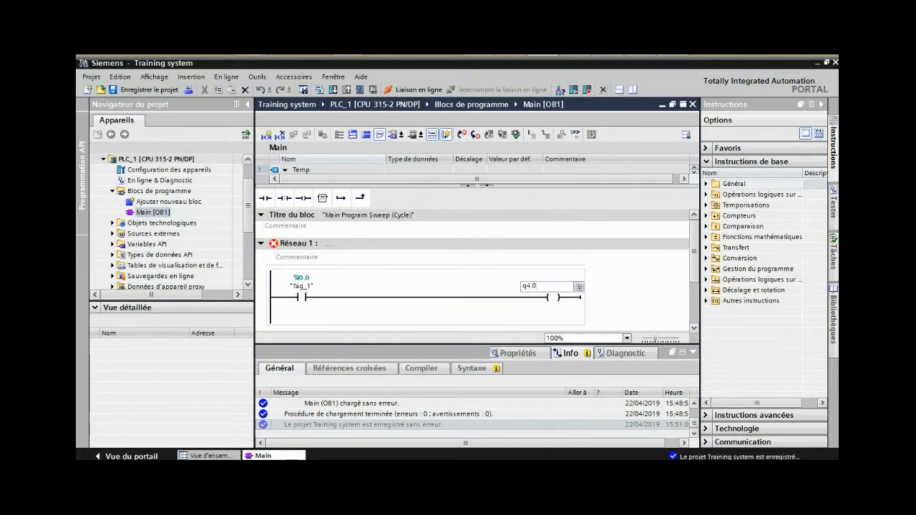
{"action": "key", "text": "Return"}
- Program network 2 with a normally closed contact at I0.1 driving a coil at Q4.1
{"action": "scroll", "coordinate": [542, 275], "scroll_direction": "down", "scroll_amount": 2}
{"action": "left_click", "coordinate": [298, 305]}
{"action": "left_click", "coordinate": [285, 199]}
{"action": "left_click", "coordinate": [305, 294]}
{"action": "type", "text": "i0.1"}
{"action": "key", "text": "Return"}
{"action": "left_click", "coordinate": [304, 198]}
{"action": "left_click", "coordinate": [551, 299]}
{"action": "type", "text": "q4.1"}
{"action": "key", "text": "Return"}
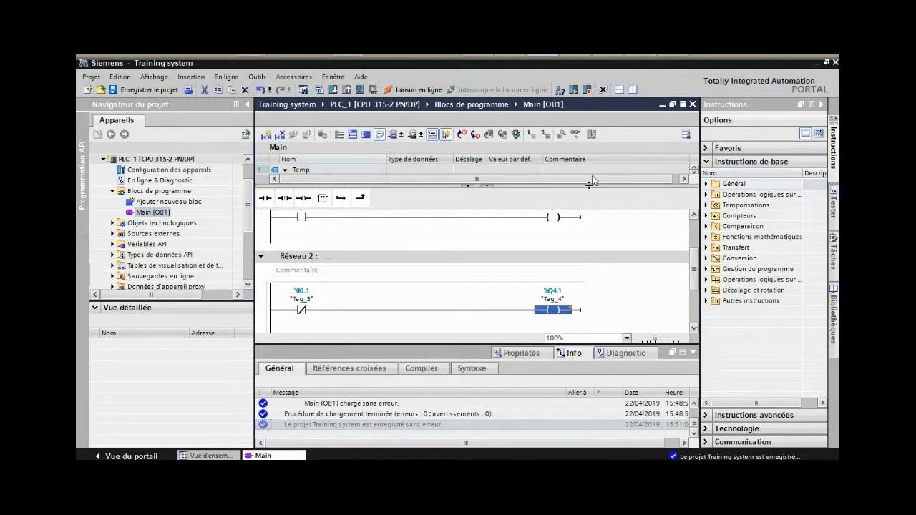
- Save the project and start the PLC simulation, accepting the deactivation of other online interfaces
{"action": "left_click", "coordinate": [136, 89]}
{"action": "left_click", "coordinate": [360, 89]}
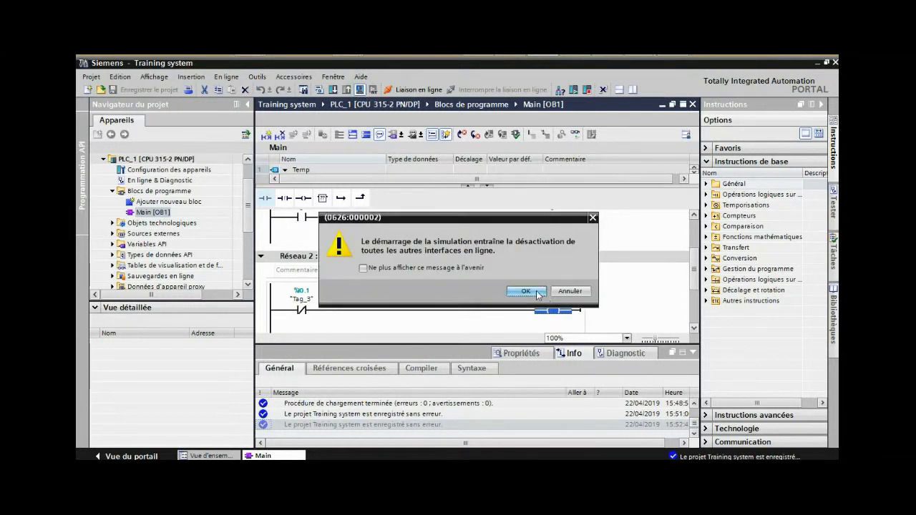
{"action": "left_click", "coordinate": [526, 292]}
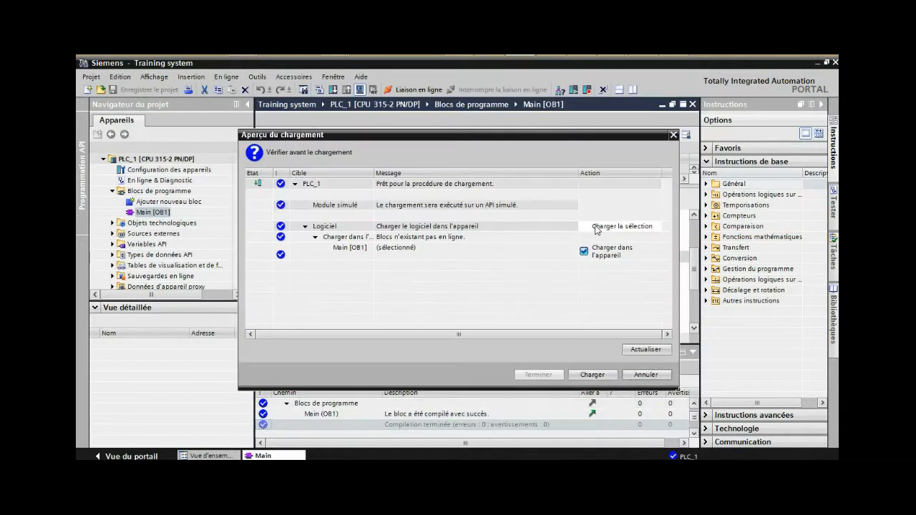
- Load the software into the simulated PLC with a consistent download and set the CPU to RUN in S7-PLCSIM
{"action": "left_click", "coordinate": [598, 227]}
{"action": "left_click", "coordinate": [600, 239]}
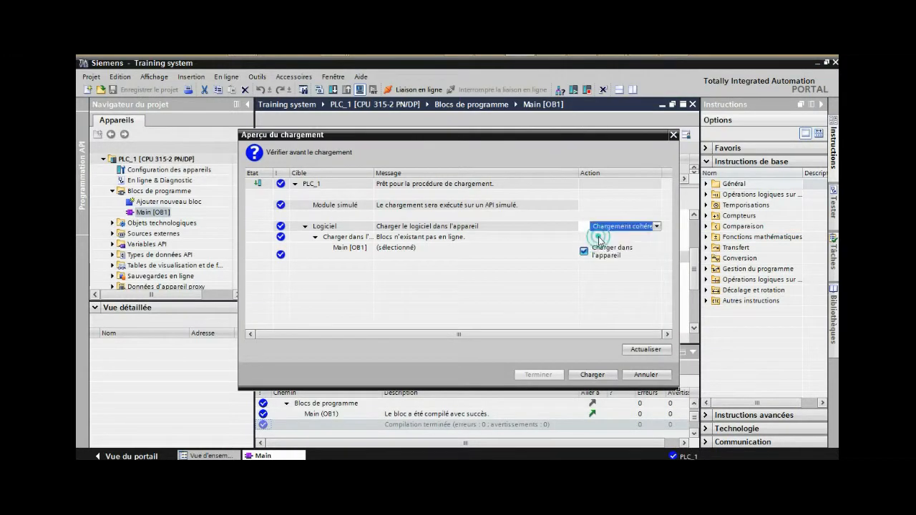
{"action": "left_click", "coordinate": [592, 375]}
{"action": "left_click", "coordinate": [591, 375]}
{"action": "left_click", "coordinate": [332, 152]}
{"action": "left_click_drag", "start_coordinate": [384, 76], "coordinate": [569, 183]}
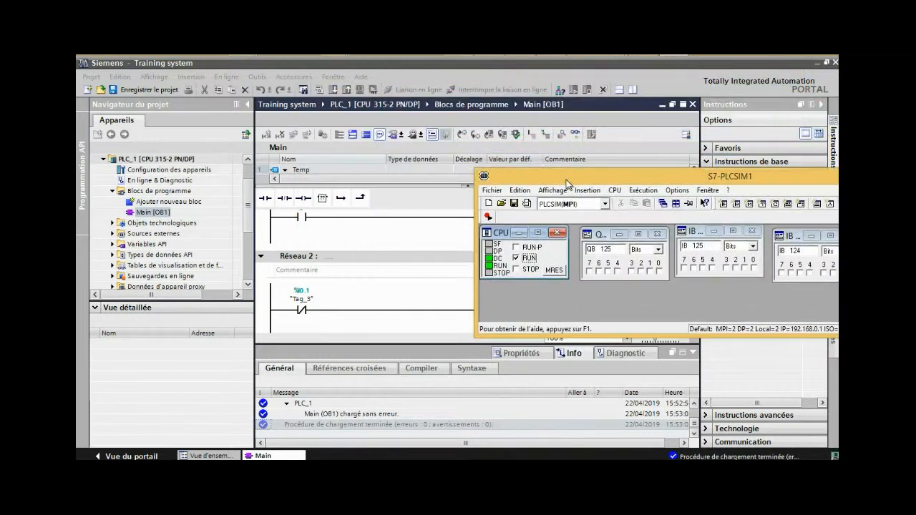
- Enlarge the ladder editing area and activate online monitoring of Main [OB1]
{"action": "left_click", "coordinate": [574, 134]}
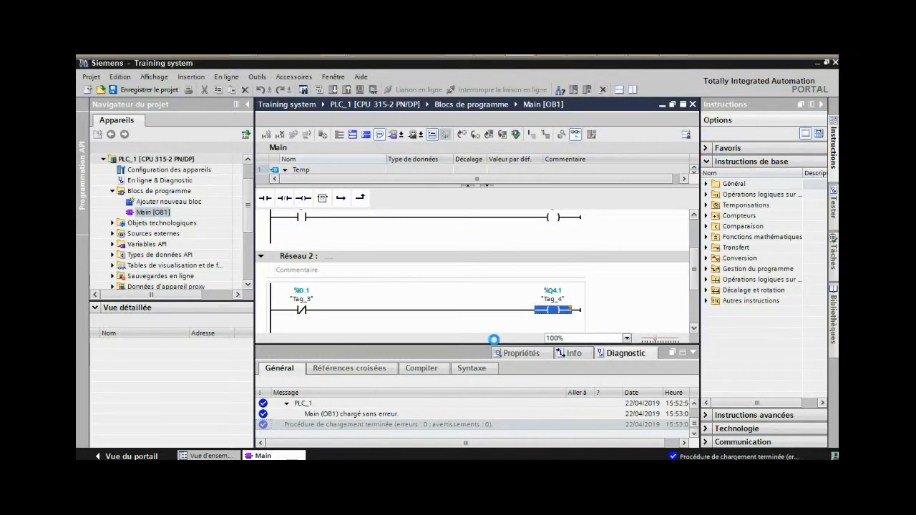
{"action": "left_click_drag", "start_coordinate": [489, 352], "coordinate": [491, 423]}
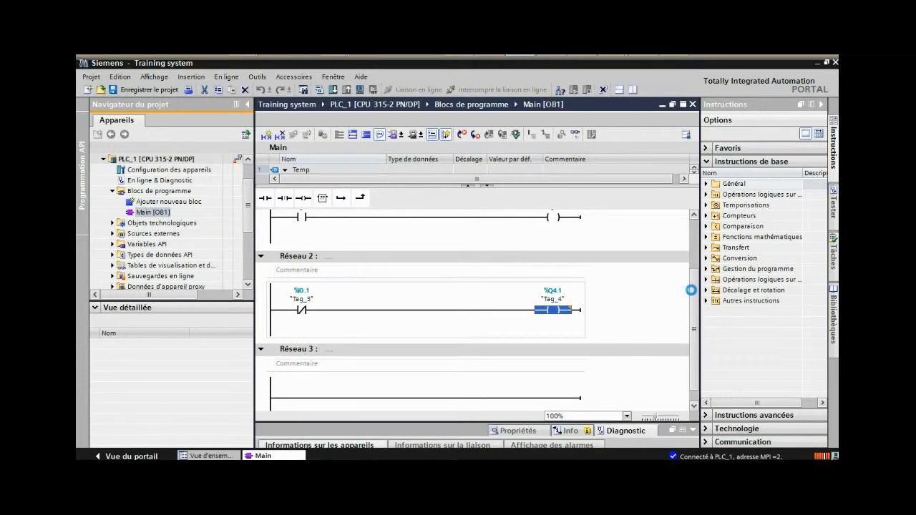
{"action": "scroll", "coordinate": [653, 299], "scroll_direction": "up", "scroll_amount": 3}
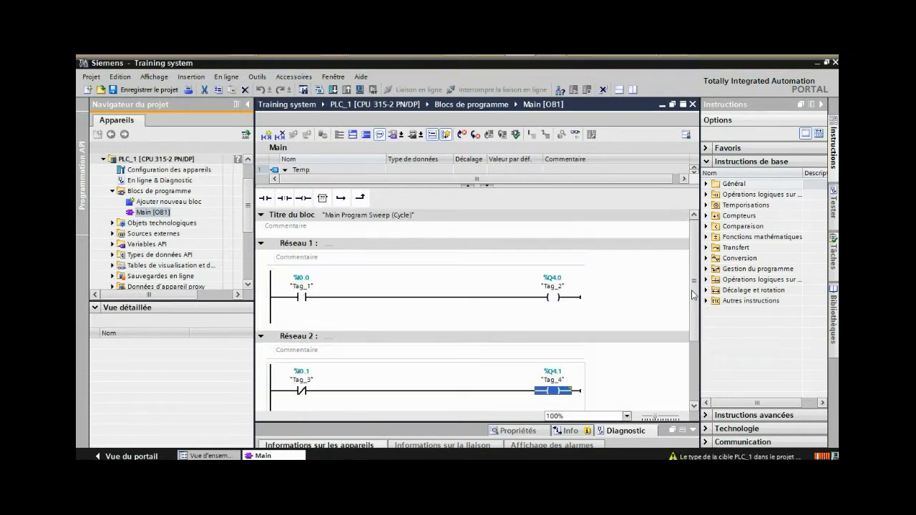
{"action": "left_click", "coordinate": [575, 134]}
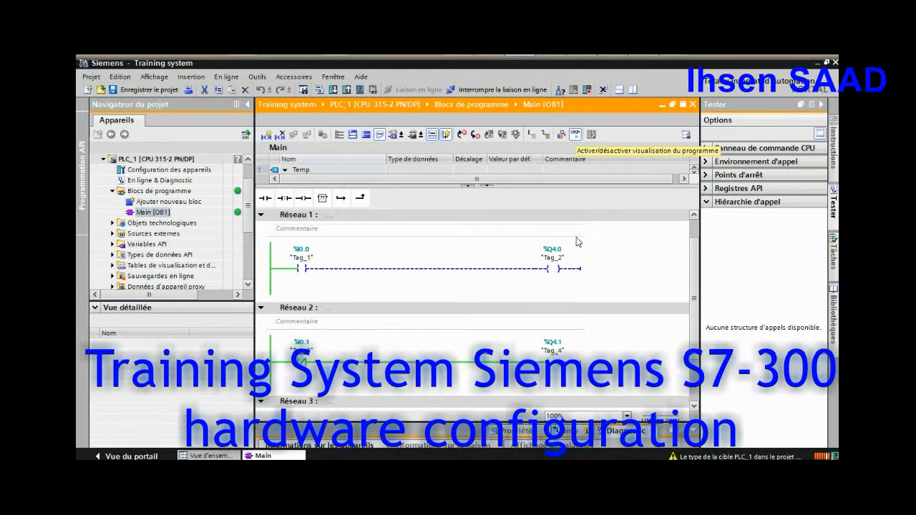
- In S7-PLCSIM, set the byte displays to QB 4 and IB 0 with the CPU stopped, and return the CPU to RUN
{"action": "left_click", "coordinate": [664, 56]}
{"action": "left_click_drag", "start_coordinate": [634, 176], "coordinate": [434, 79]}
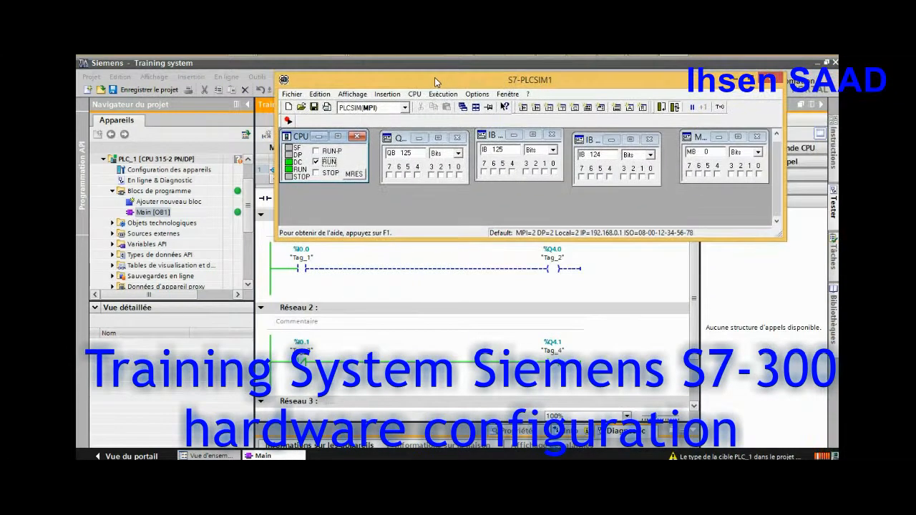
{"action": "left_click", "coordinate": [325, 174]}
{"action": "left_click", "coordinate": [410, 154]}
{"action": "left_click_drag", "start_coordinate": [525, 151], "coordinate": [494, 151]}
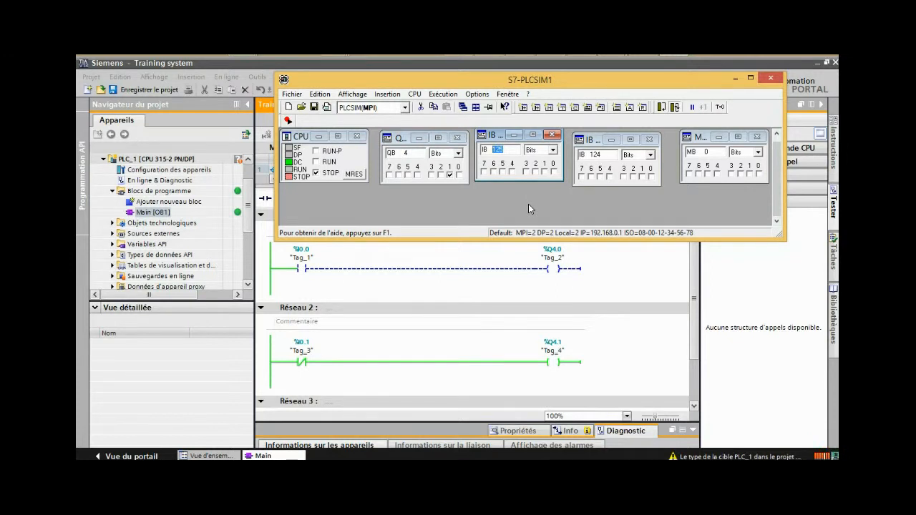
{"action": "type", "text": "0"}
{"action": "left_click", "coordinate": [328, 162]}
- Toggle simulated input bit I0.1 on and off to test network 2 in the monitored program
{"action": "left_click", "coordinate": [545, 173]}
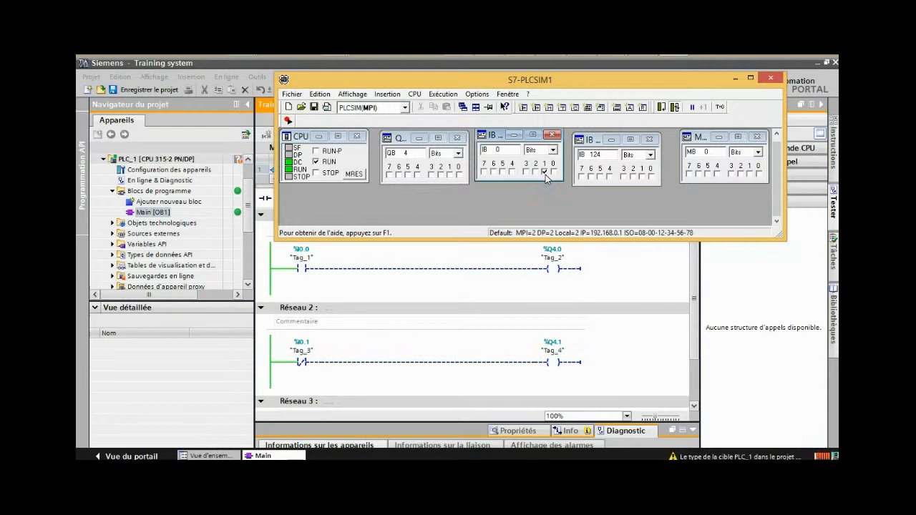
{"action": "left_click", "coordinate": [548, 157]}
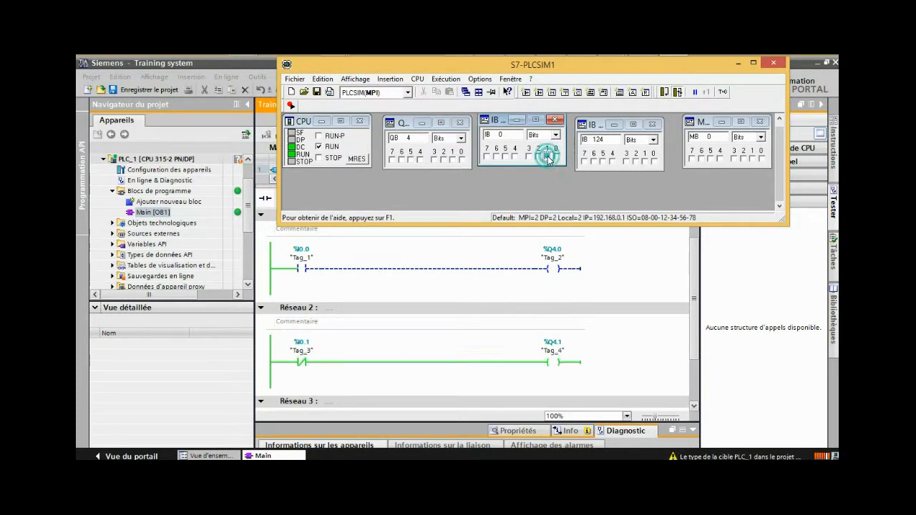
{"action": "left_click", "coordinate": [548, 158]}
{"action": "left_click", "coordinate": [548, 157]}
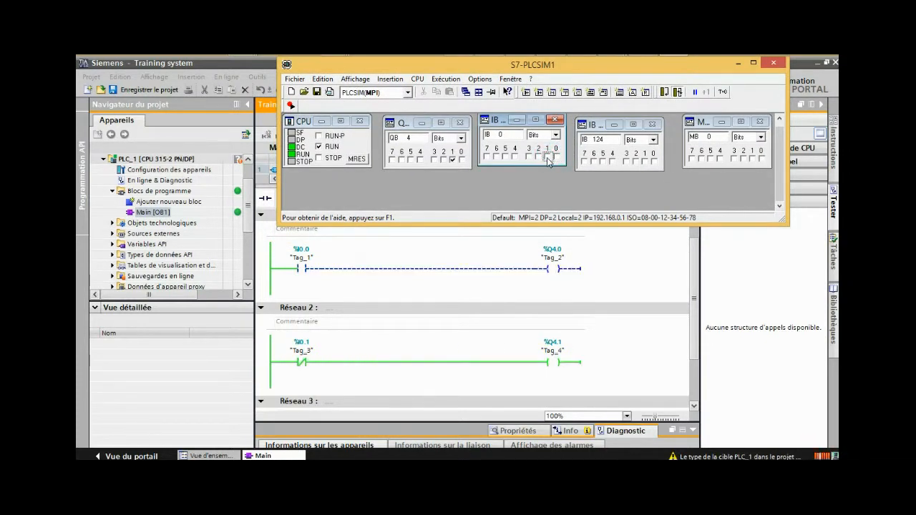